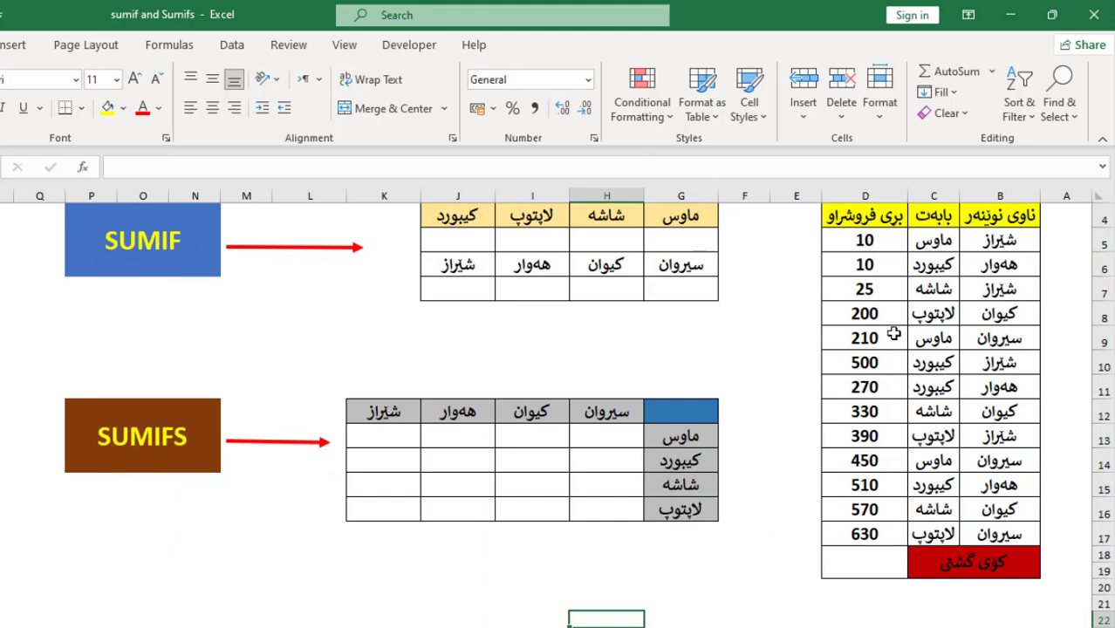
# Step: Total the sold quantities in the merged total cell D18 with the formula =SUM(D5:D17)
pyautogui.click(868, 564)
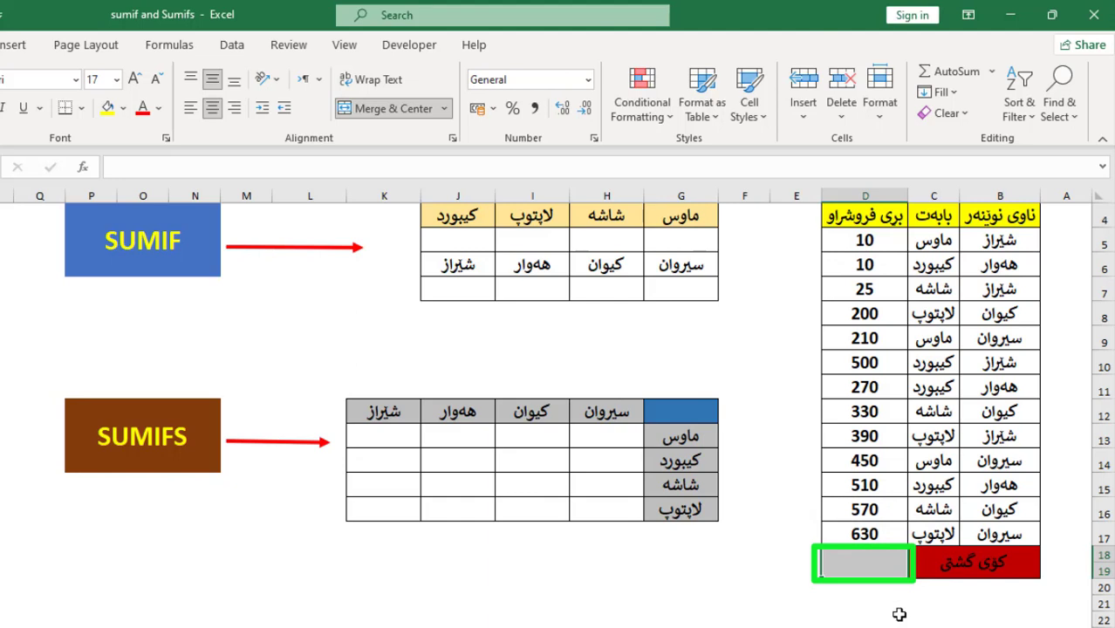
pyautogui.write('=')
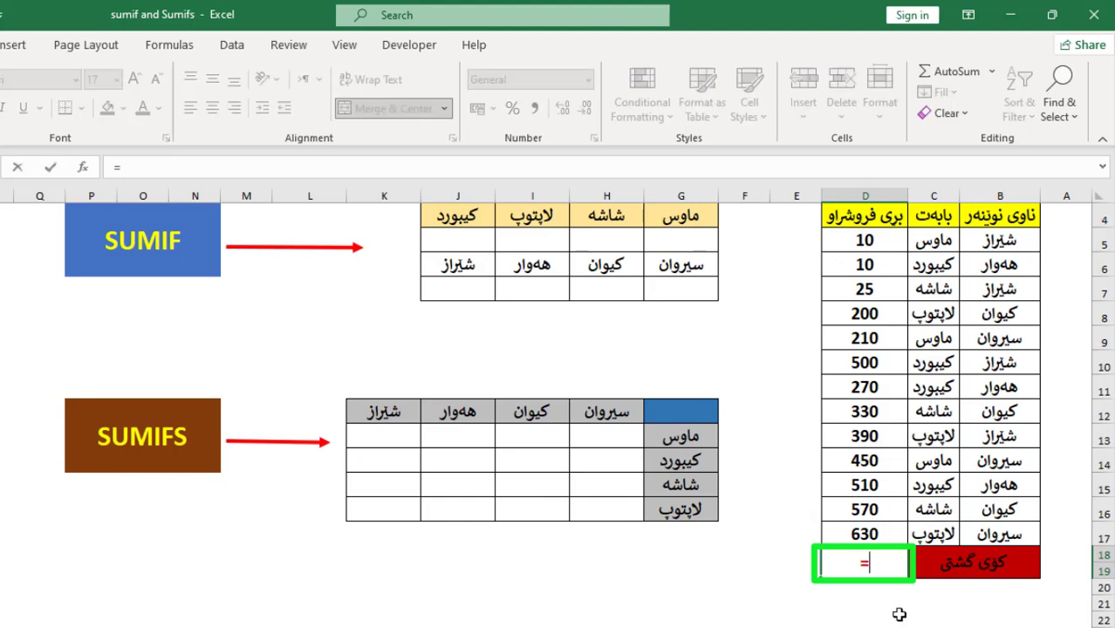
pyautogui.write('sum')
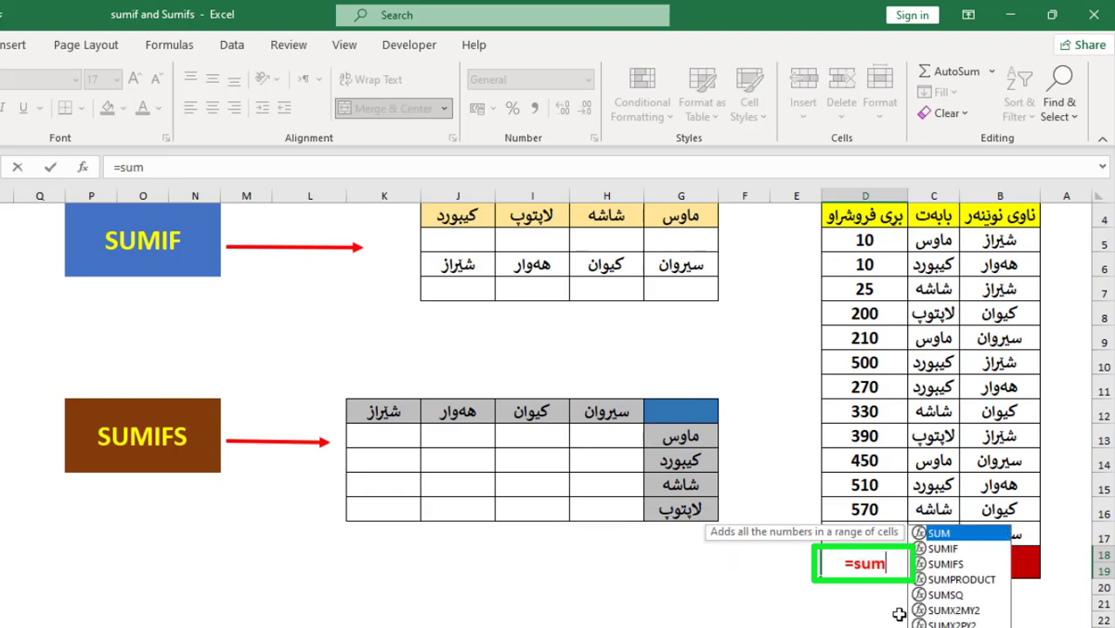
pyautogui.press('Tab')
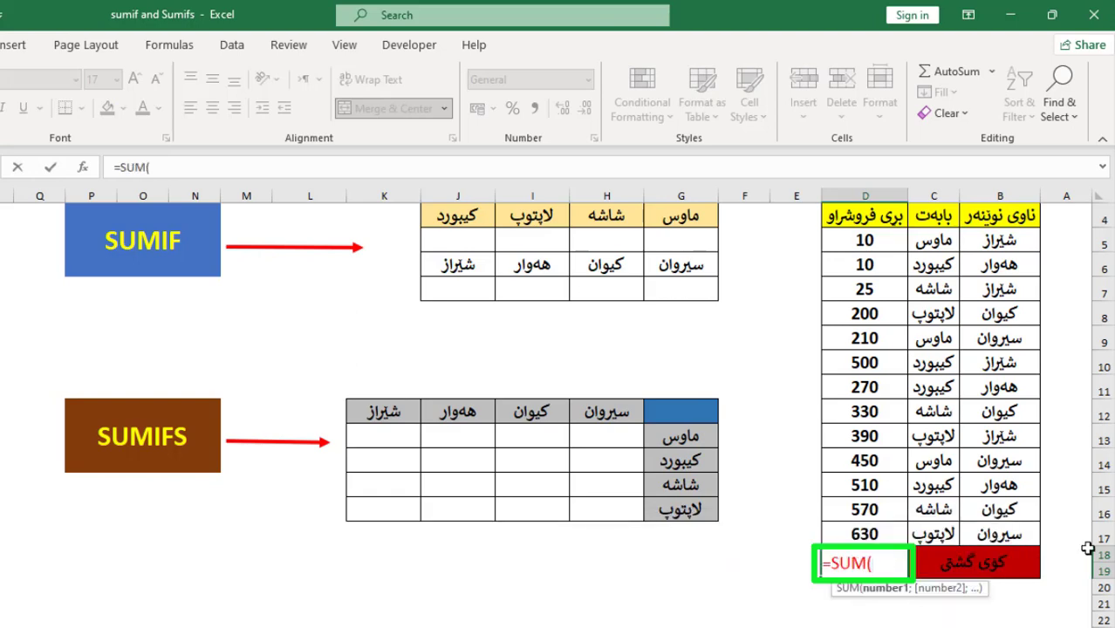
pyautogui.moveTo(864, 240); pyautogui.dragTo(861, 523)
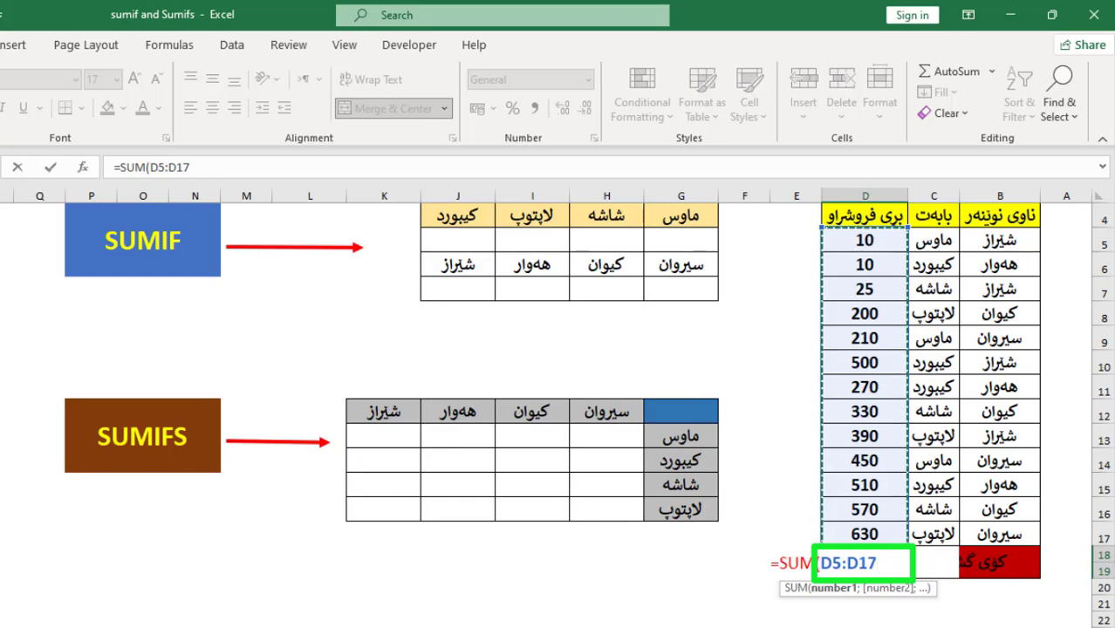
pyautogui.write(')')
pyautogui.press('Return')
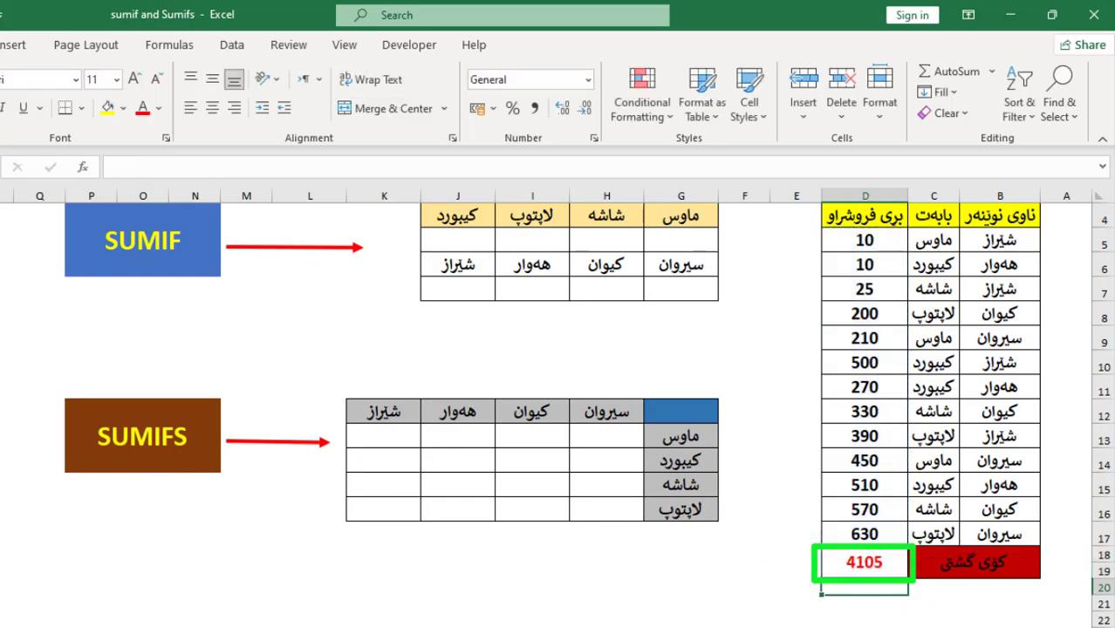
# Step: Clear the grand total in D18 and recalculate it over D5:D17 with AutoSum
pyautogui.click(892, 562)
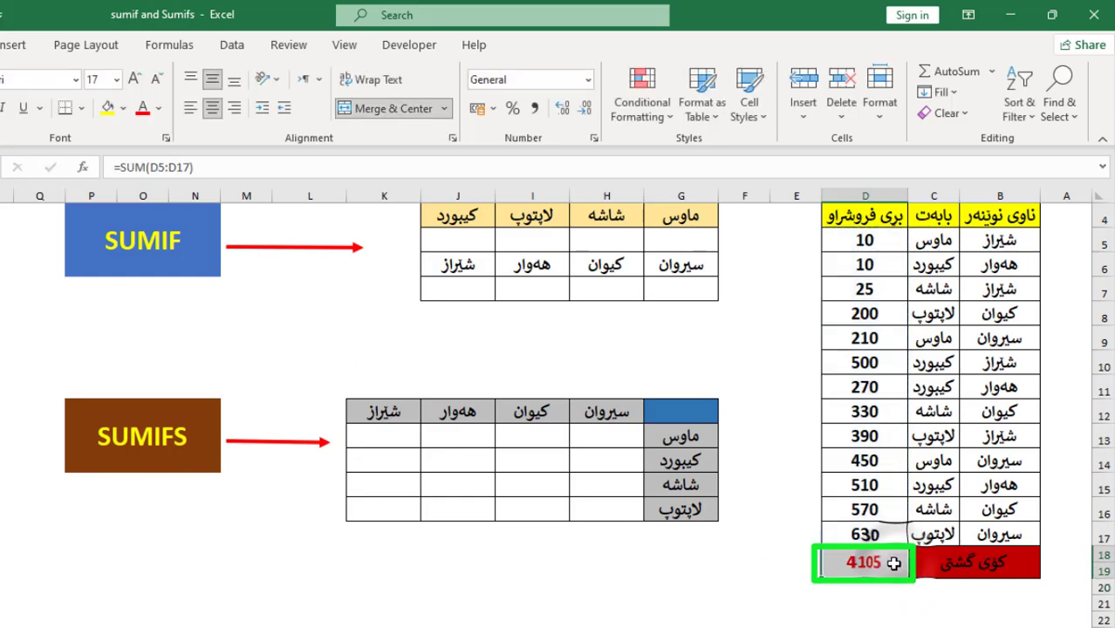
pyautogui.press('Delete')
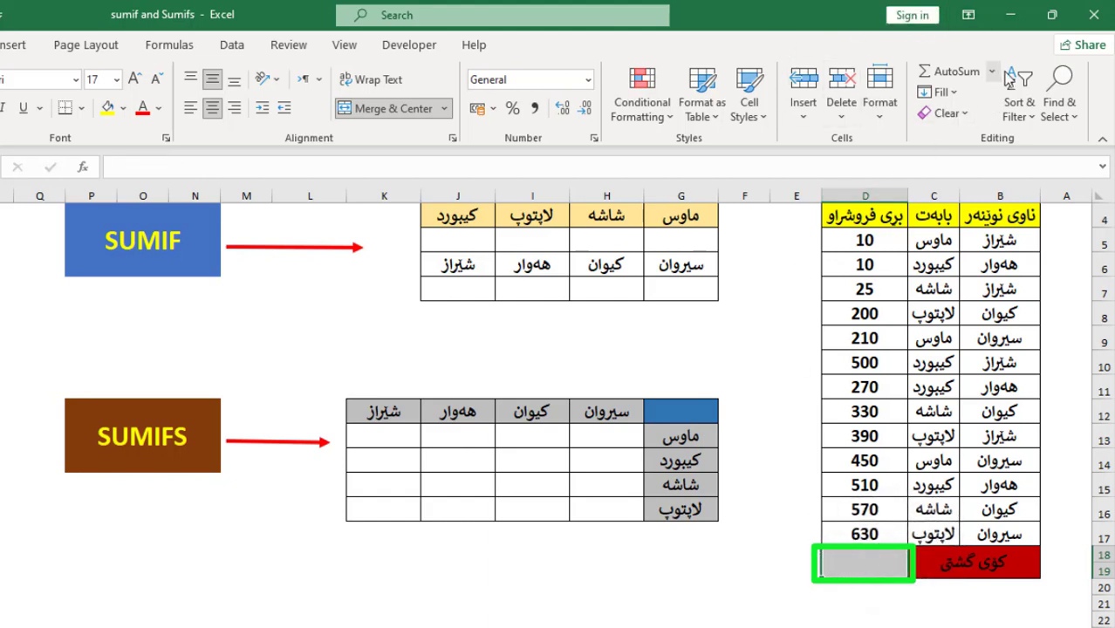
pyautogui.click(955, 71)
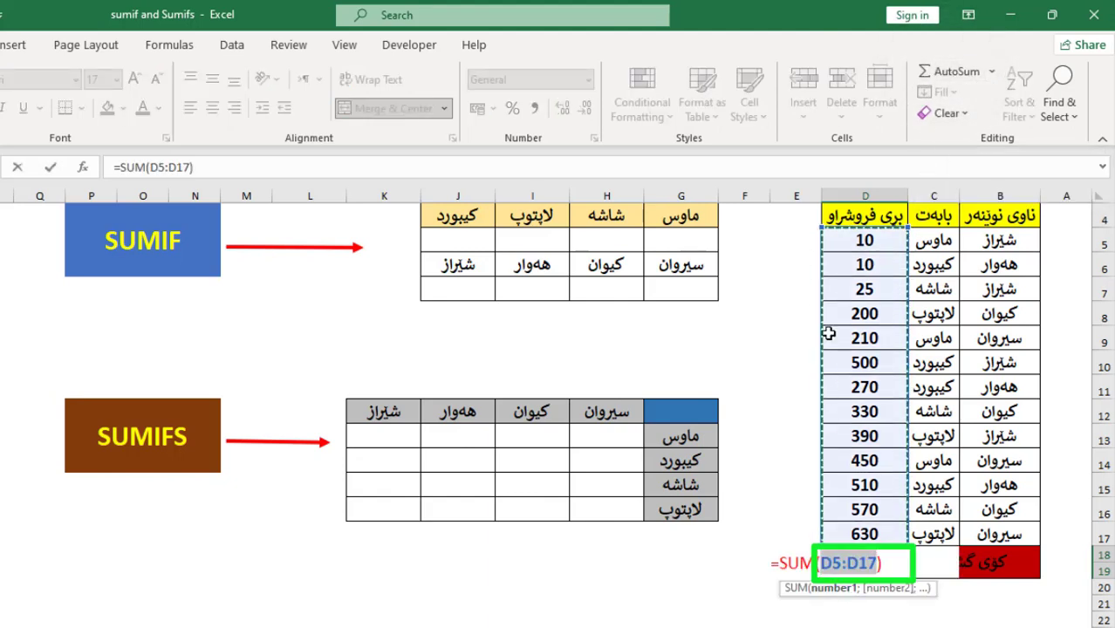
pyautogui.press('Return')
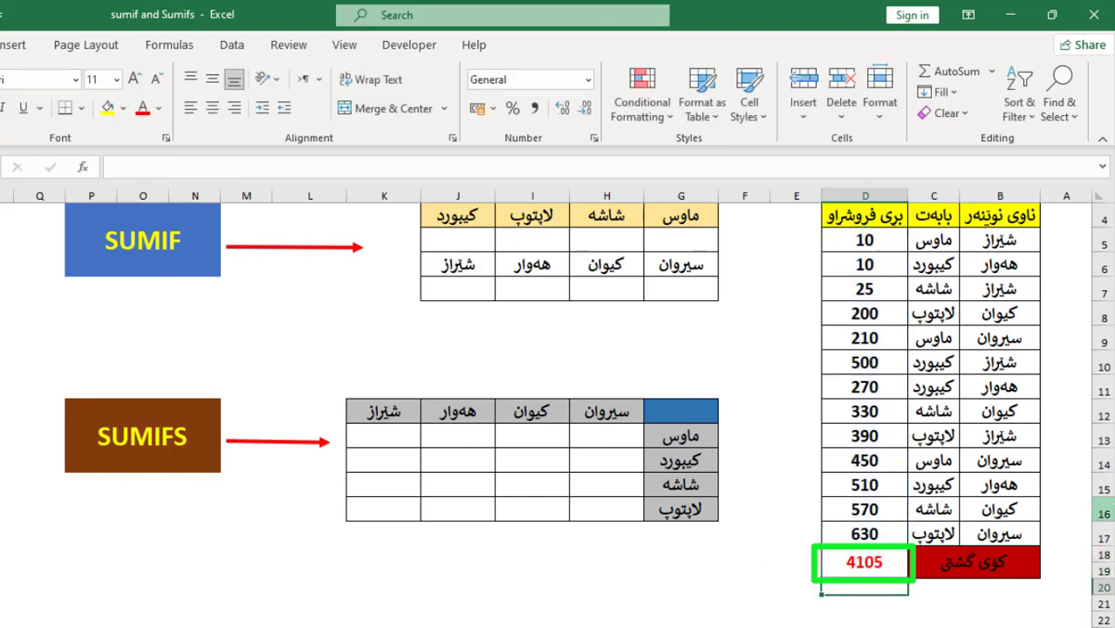
# Step: Delete the AutoSum result in the total cell and insert the automatic sum of D5:D17 there again
pyautogui.click(852, 563)
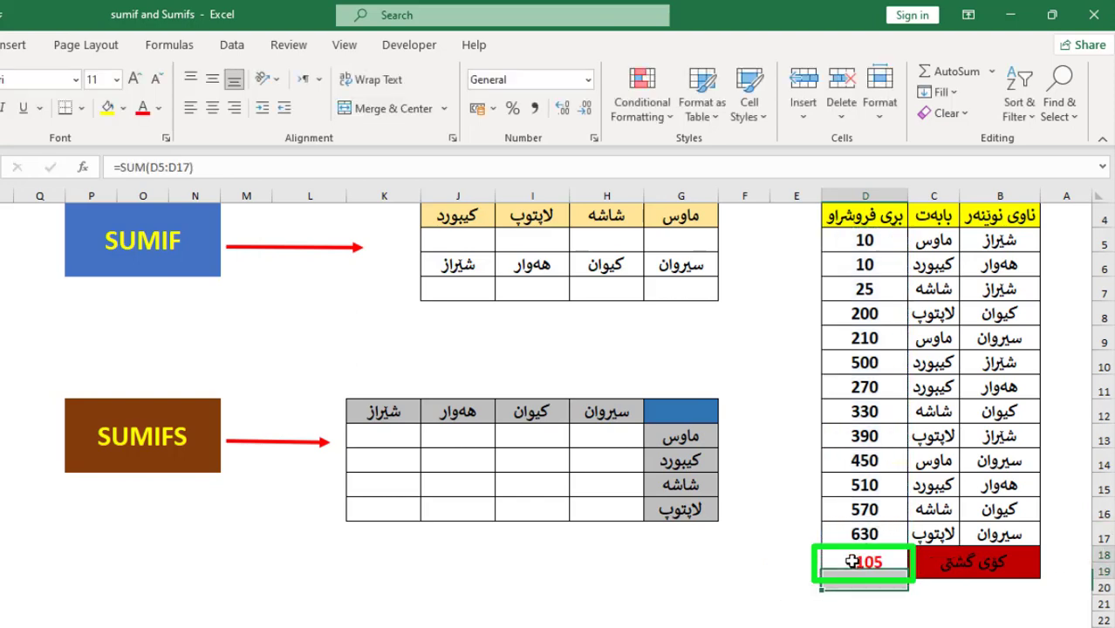
pyautogui.press('Delete')
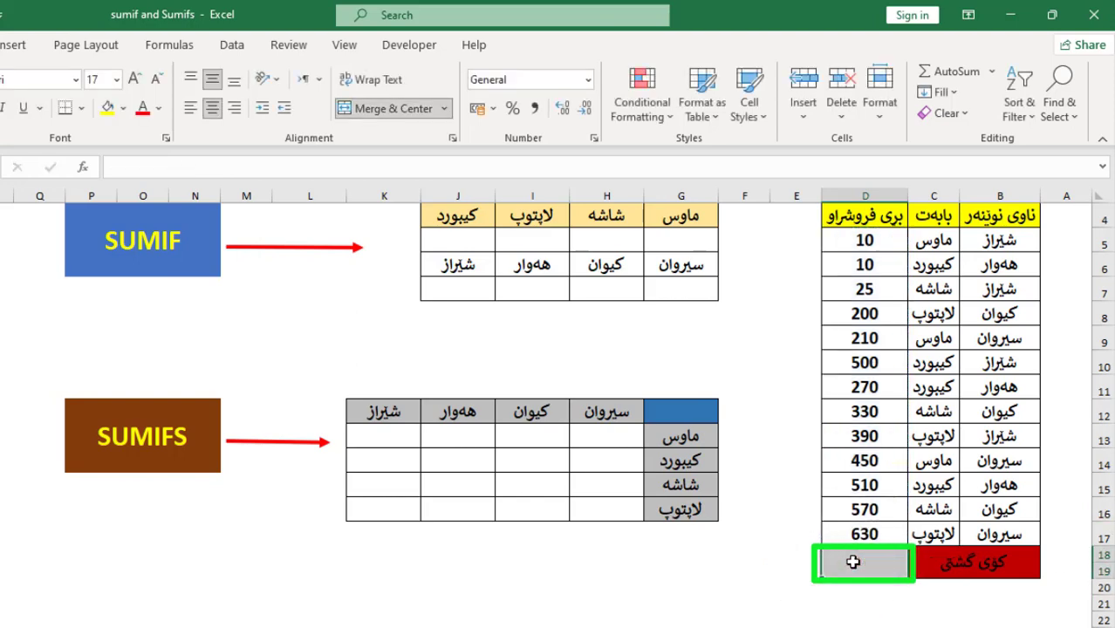
pyautogui.hotkey('alt', '=')
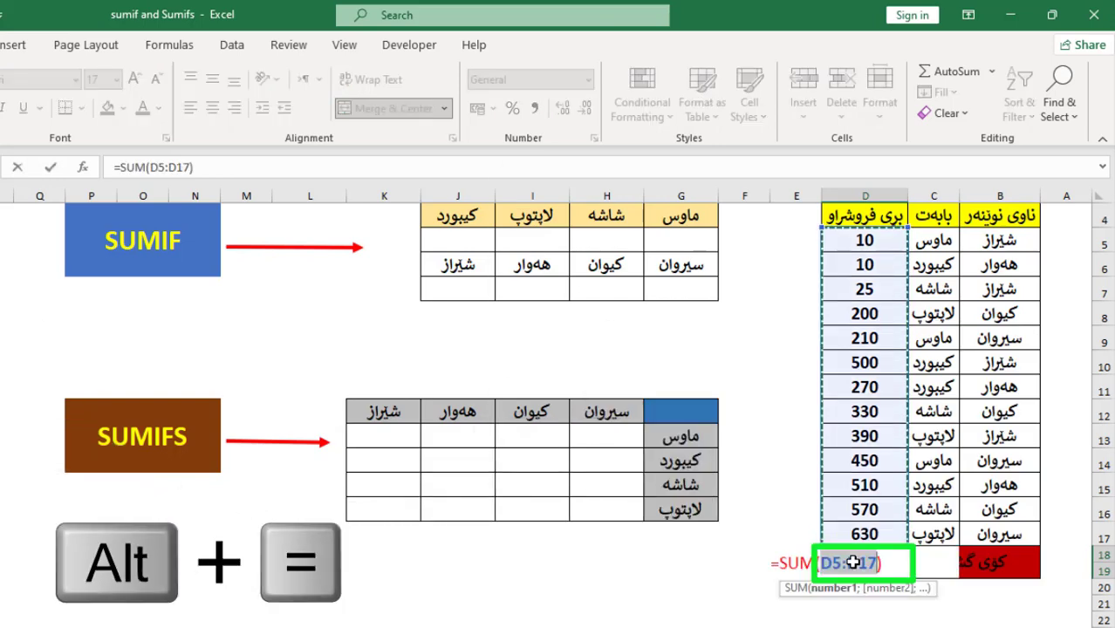
pyautogui.press('Return')
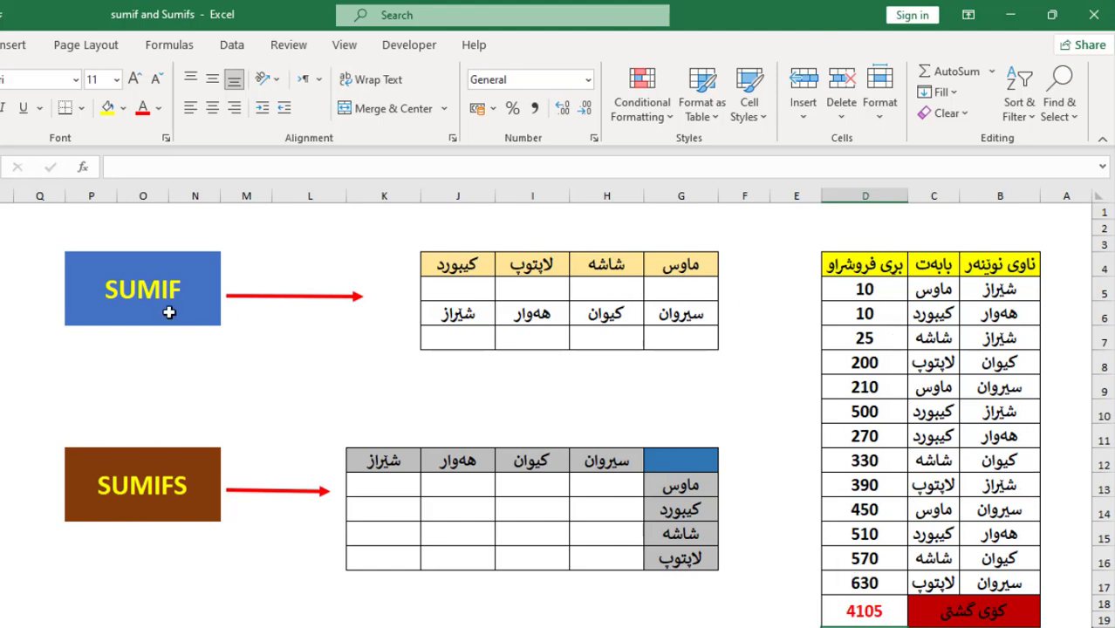
# Step: Begin a SUMIF formula in G5 under ماوس, using the item column as the absolute range $C$5:$C$17
pyautogui.doubleClick(669, 294)
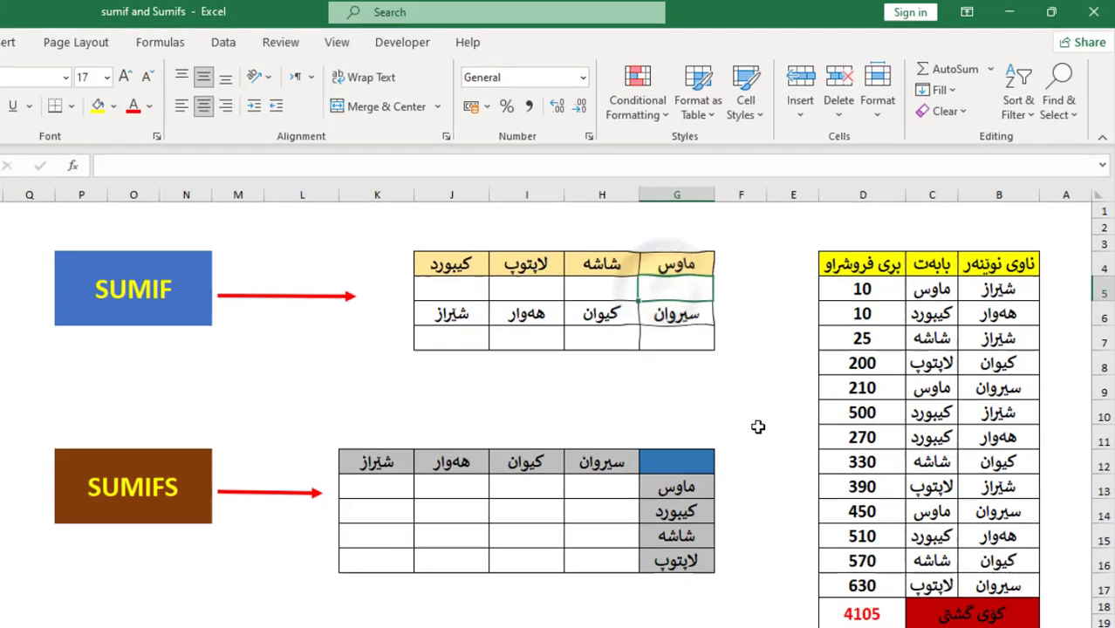
pyautogui.write('=')
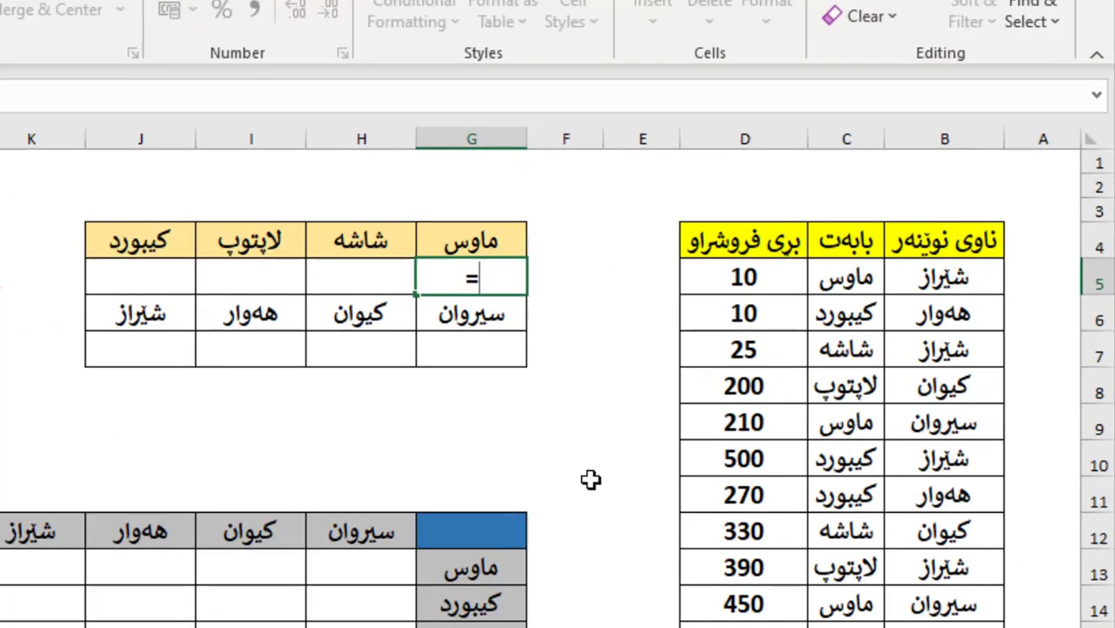
pyautogui.write('sumif')
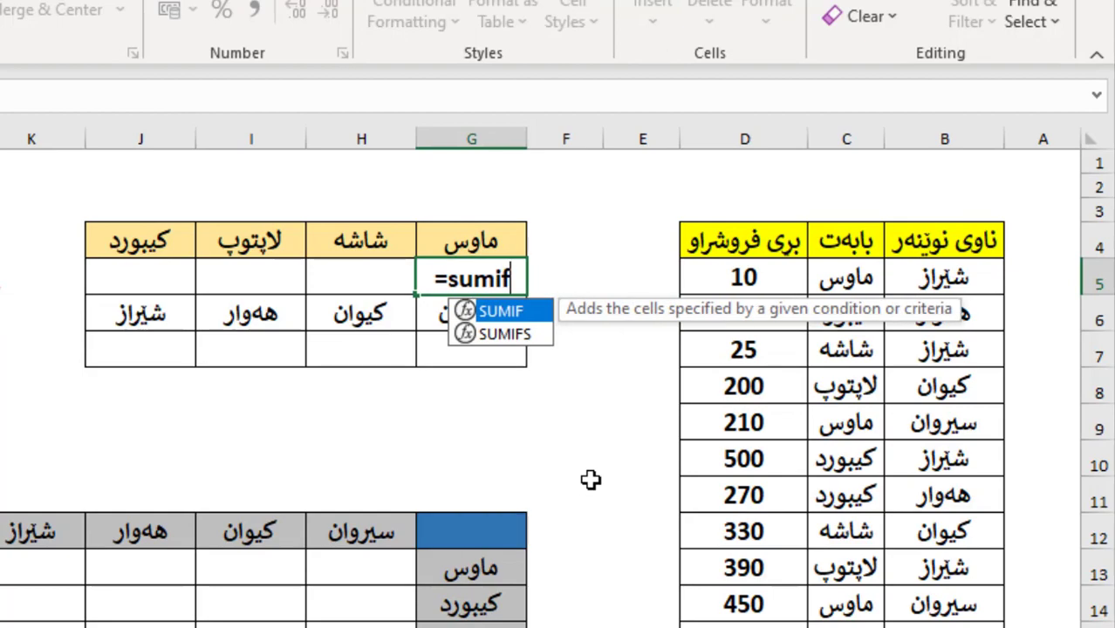
pyautogui.press('Tab')
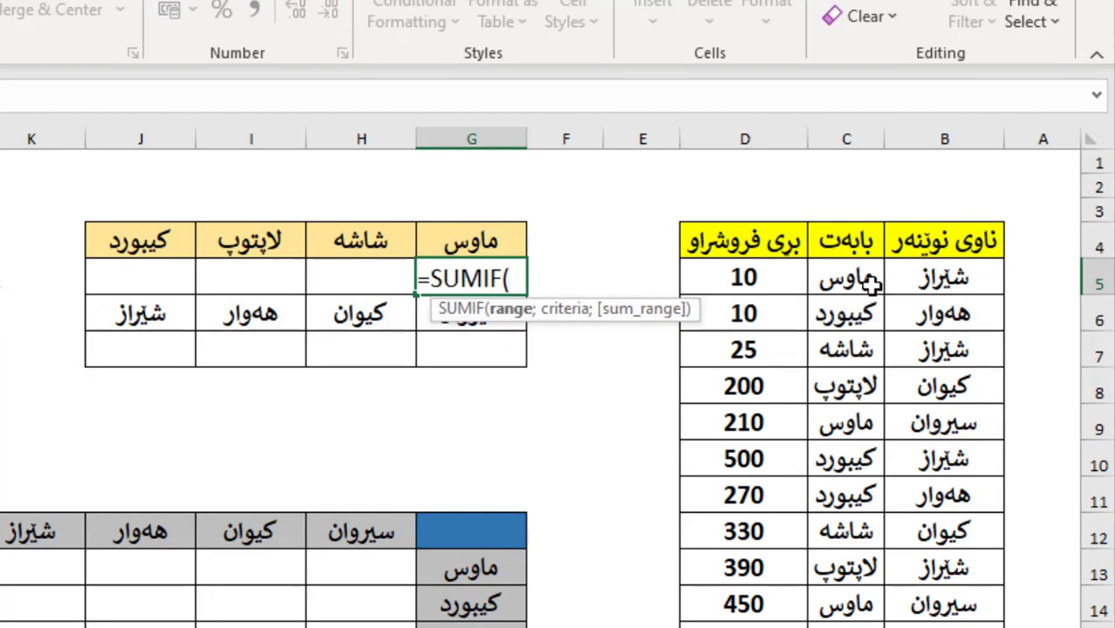
pyautogui.moveTo(871, 280); pyautogui.dragTo(846, 627)
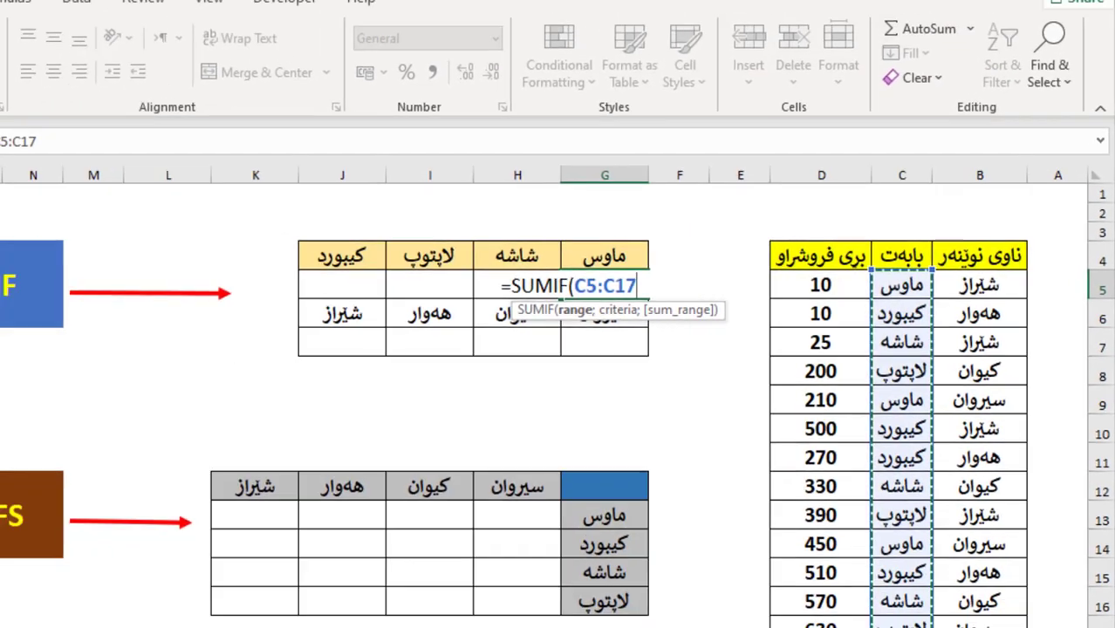
pyautogui.press('F4')
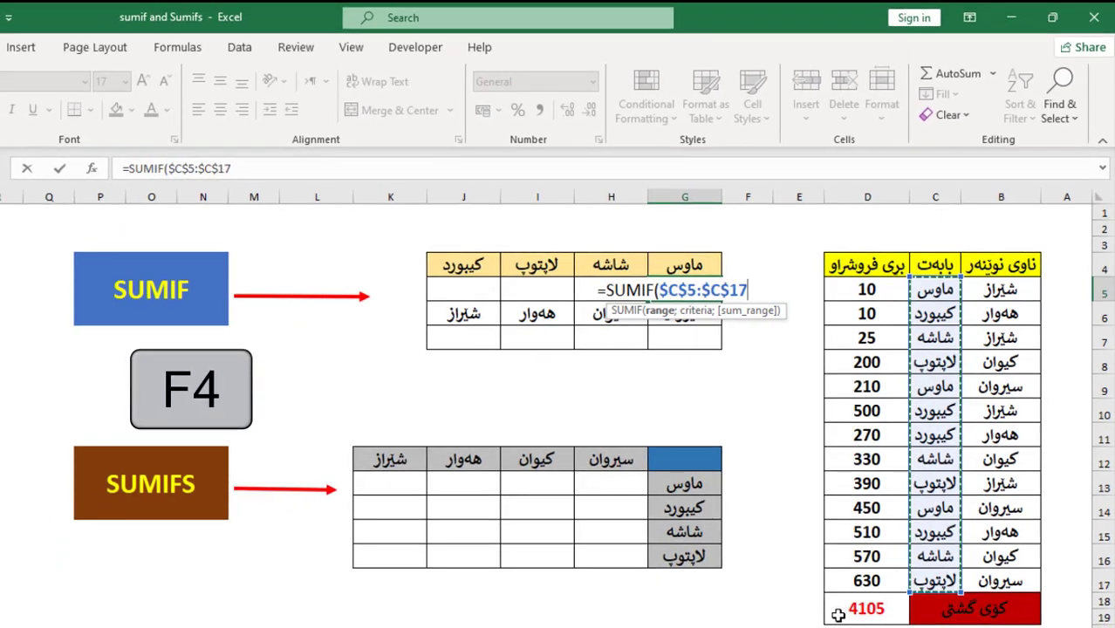
pyautogui.write(';')
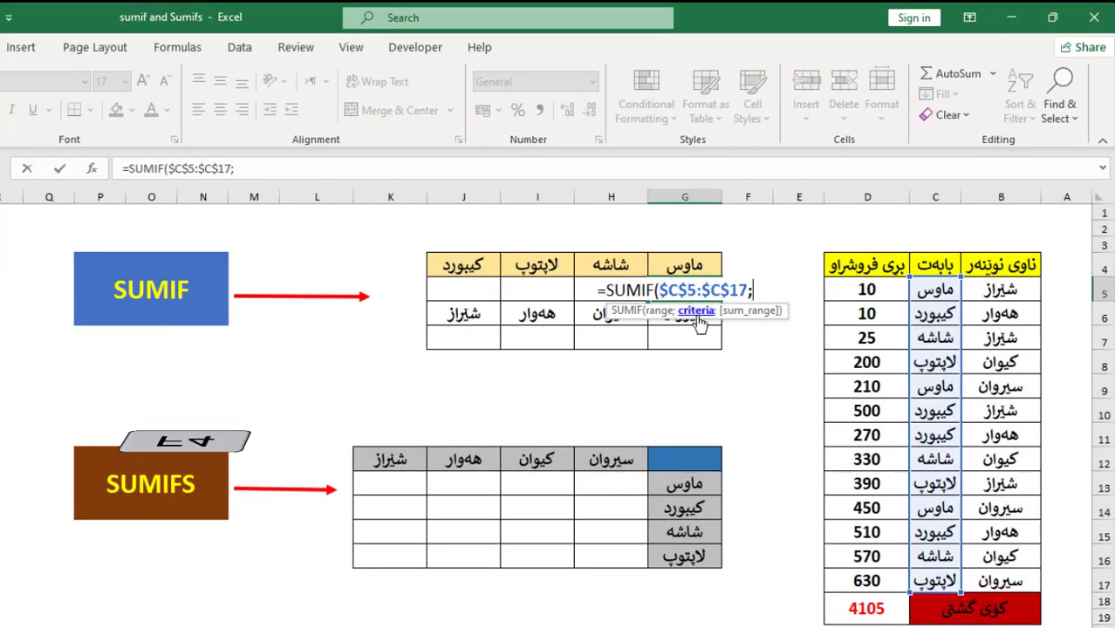
# Step: Complete the G5 SUMIF formula with criteria G4 and the absolute sum range $D$5:$D$17
pyautogui.click(687, 266)
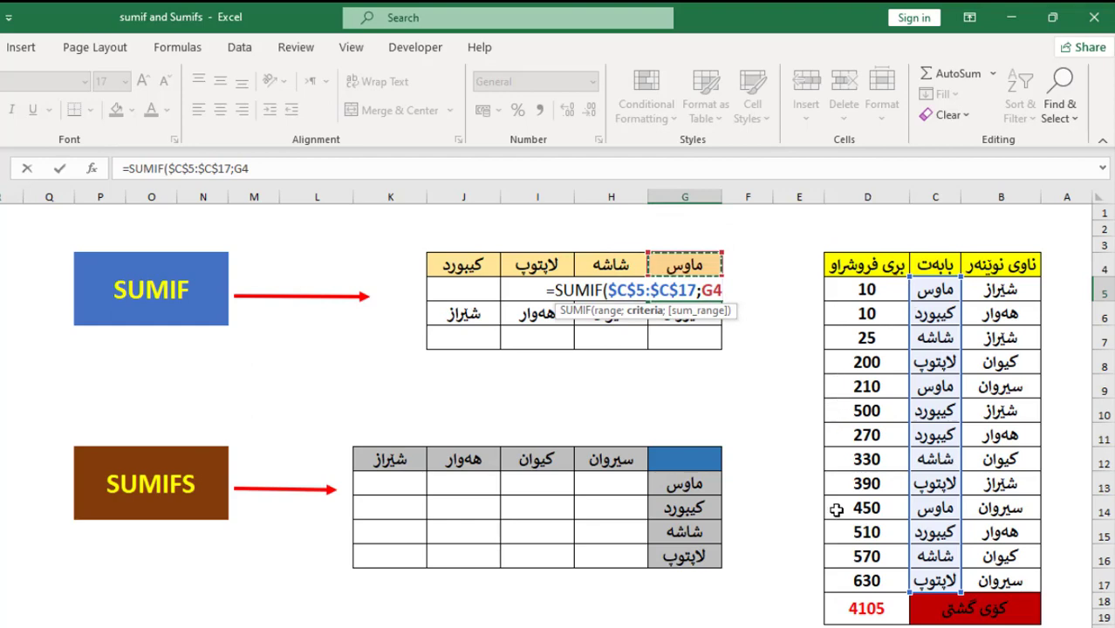
pyautogui.write(';')
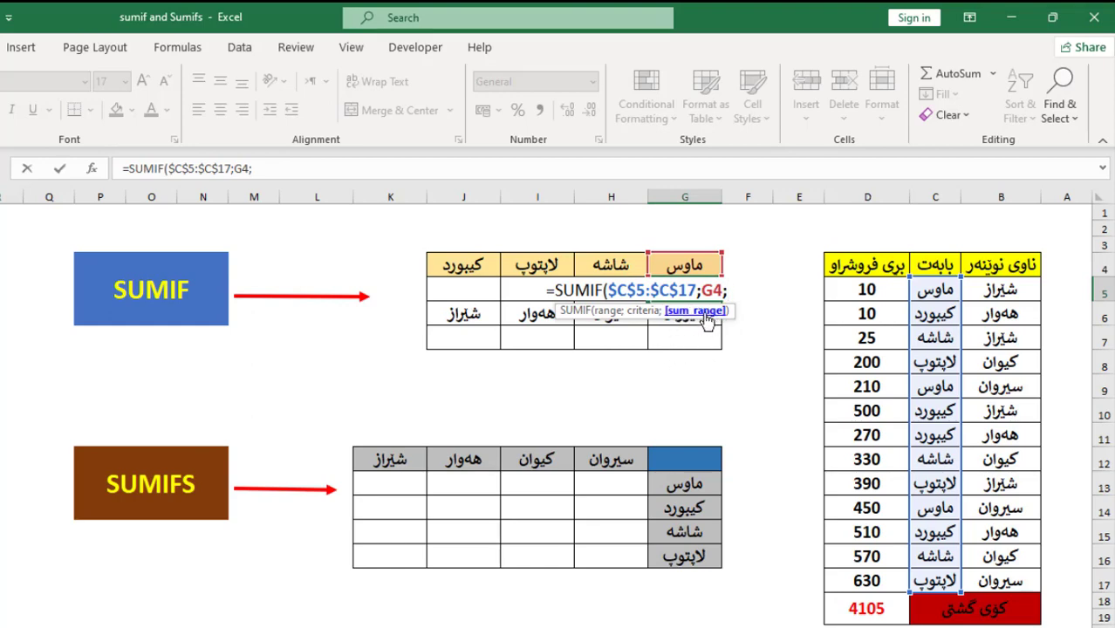
pyautogui.moveTo(864, 289); pyautogui.dragTo(851, 581)
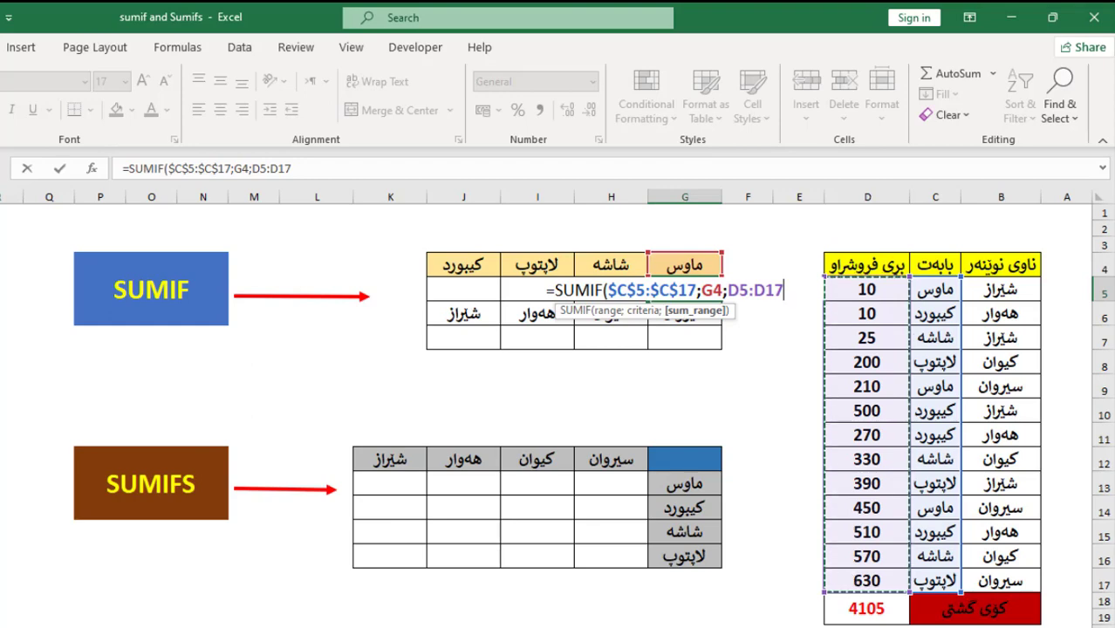
pyautogui.press('F4')
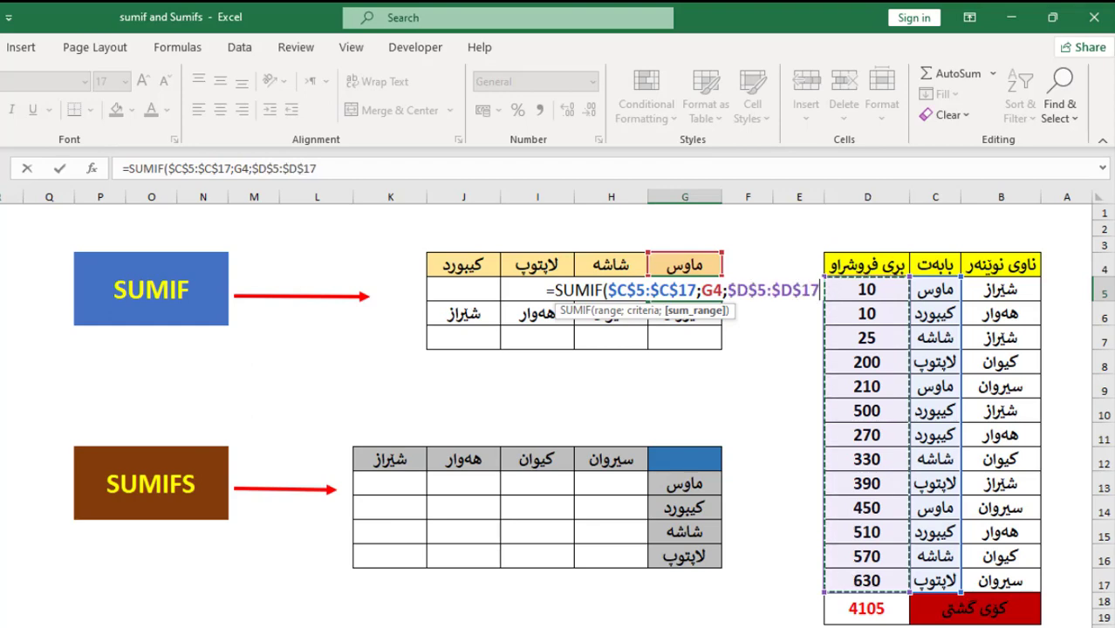
pyautogui.write(')')
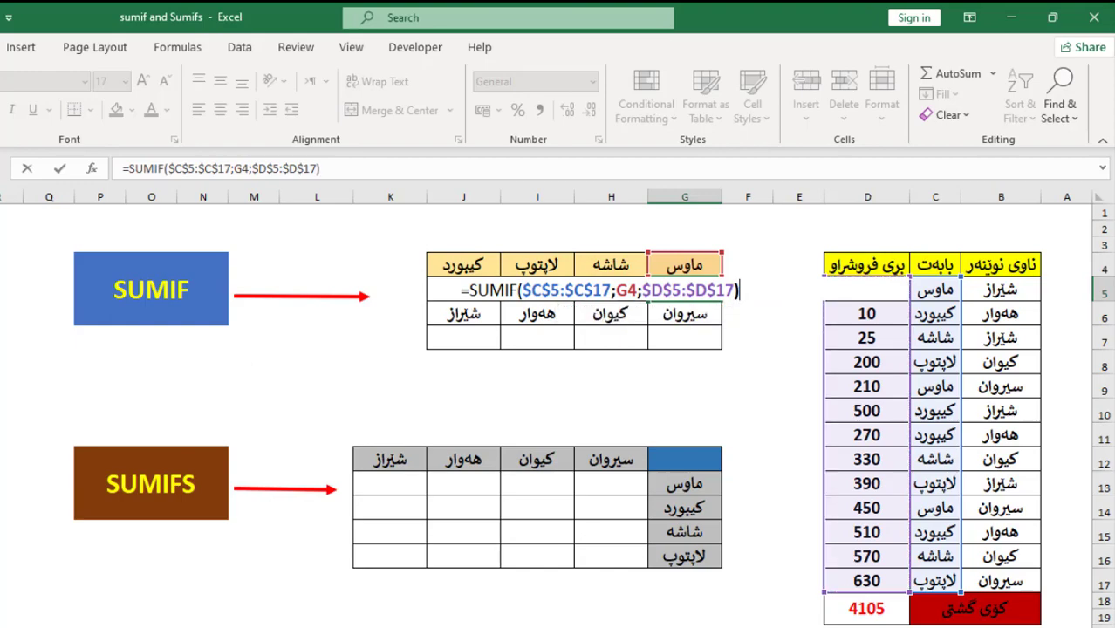
pyautogui.press('Return')
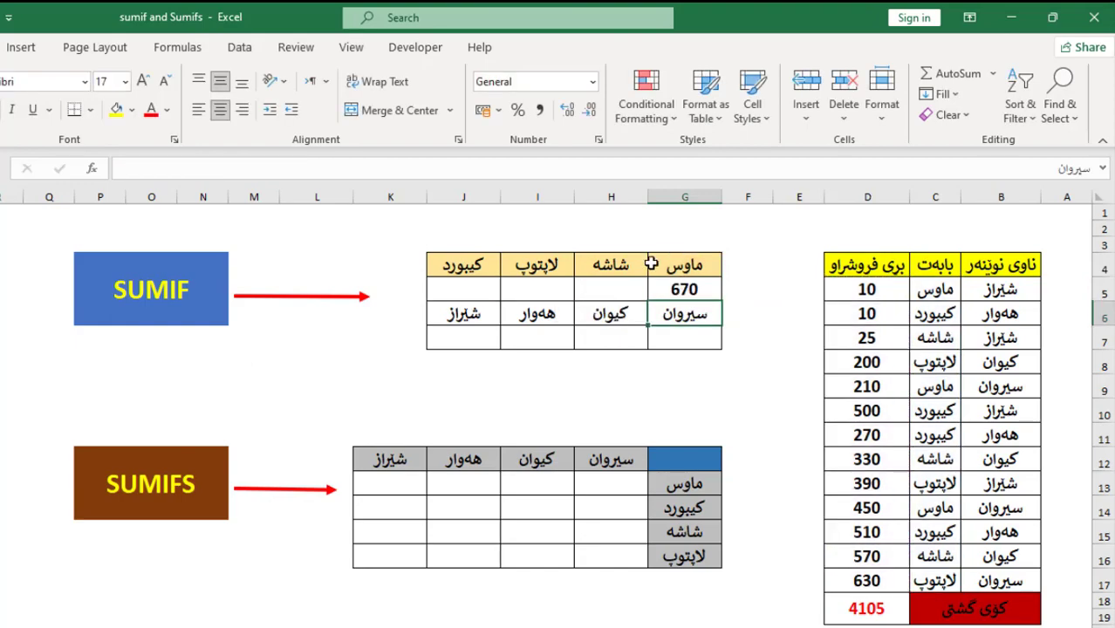
# Step: Check the ماوس result in G5 against the sum of its sold quantities in D5, D9 and D14
pyautogui.click(676, 283)
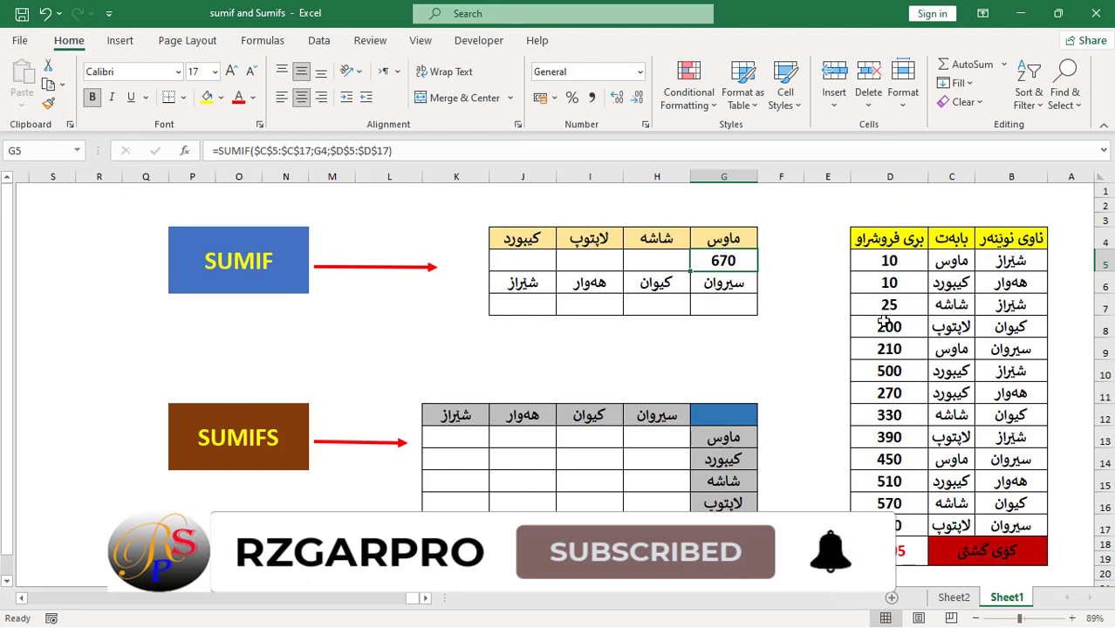
pyautogui.keyDown('ctrl'); pyautogui.click(887, 262); pyautogui.keyUp('ctrl')
pyautogui.keyDown('ctrl'); pyautogui.click(898, 348); pyautogui.keyUp('ctrl')
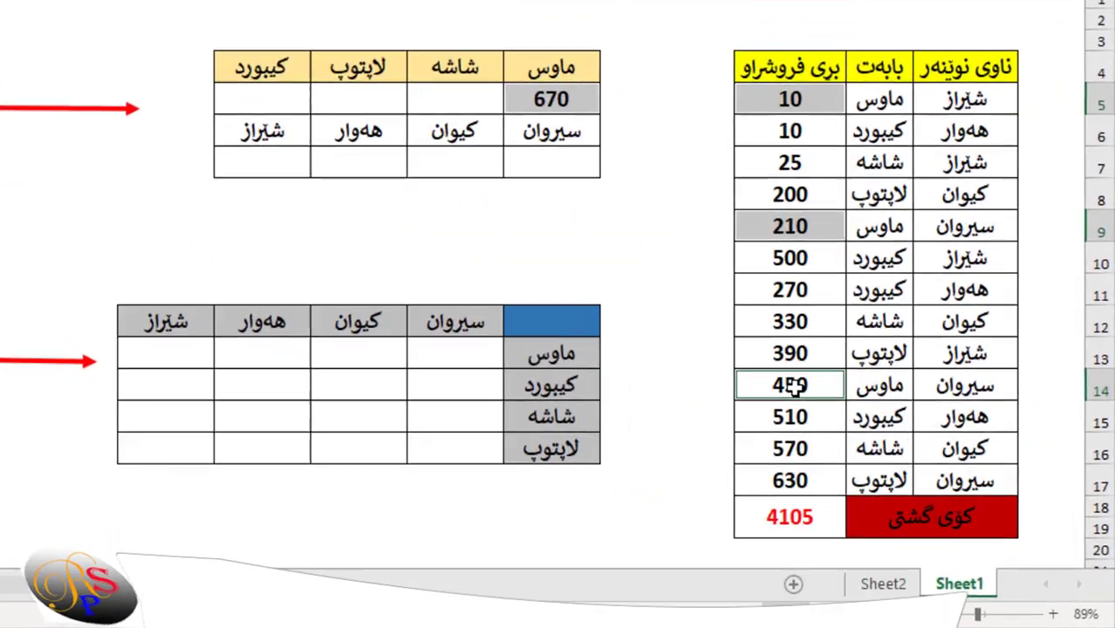
pyautogui.keyDown('ctrl'); pyautogui.click(889, 459); pyautogui.keyUp('ctrl')
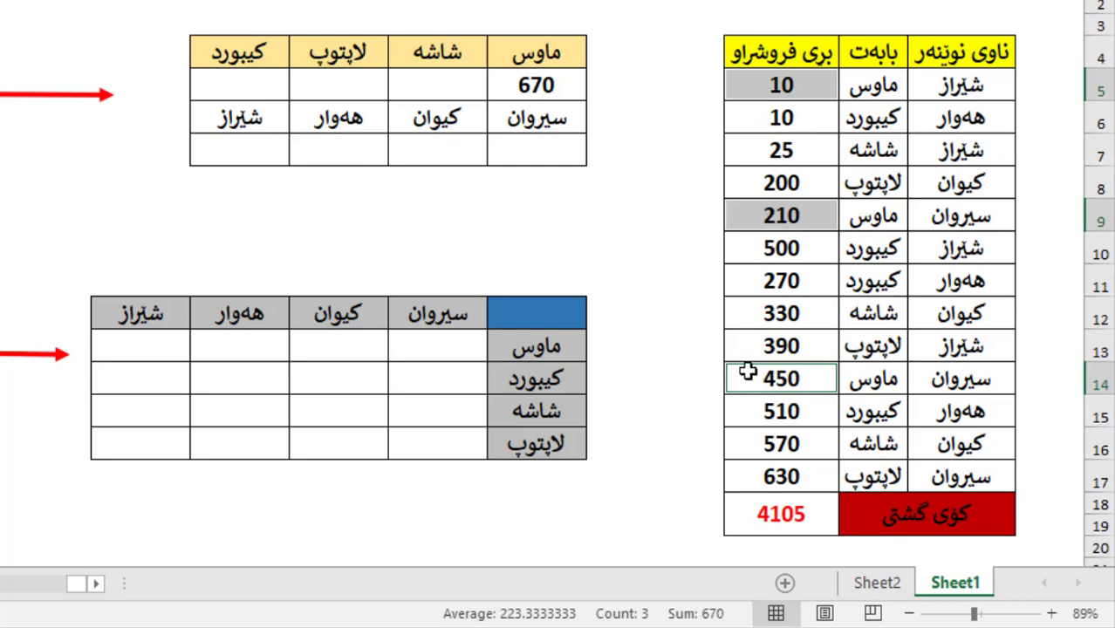
# Step: Fill the SUMIF formula from G5 across H5:J5 for the شاشه, لاپتوپ and کیبورد items
pyautogui.click(523, 112)
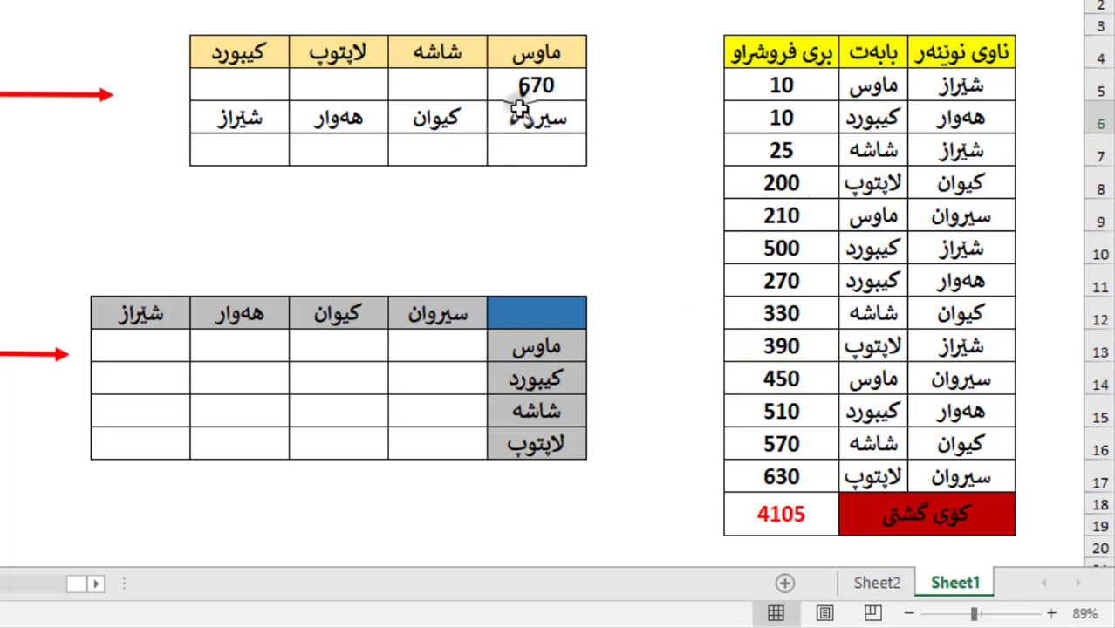
pyautogui.click(529, 88)
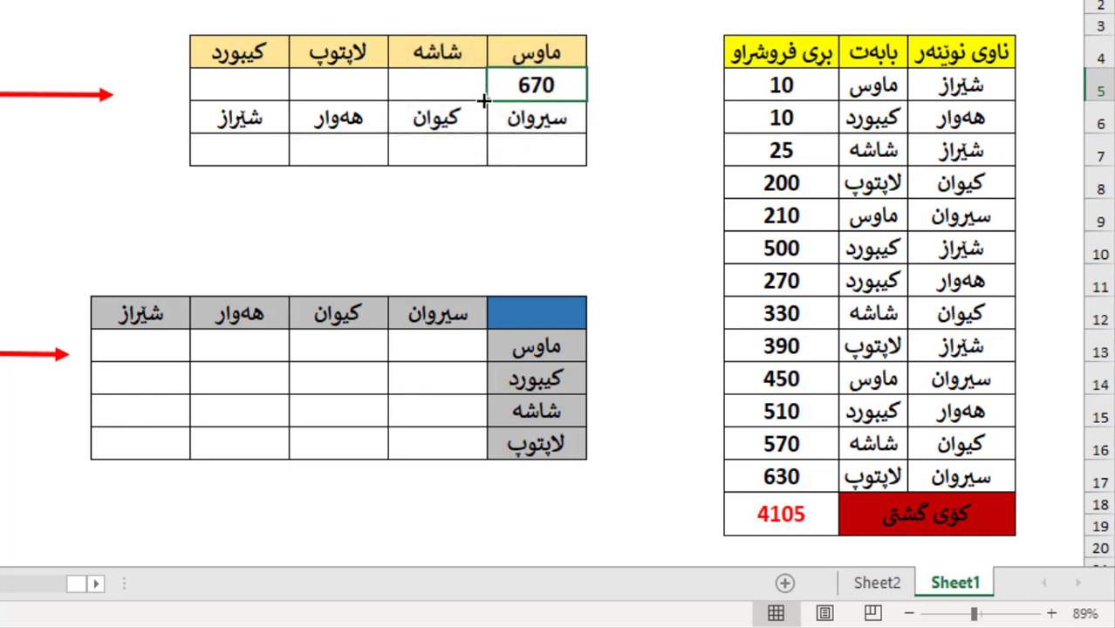
pyautogui.moveTo(425, 102); pyautogui.dragTo(213, 91)
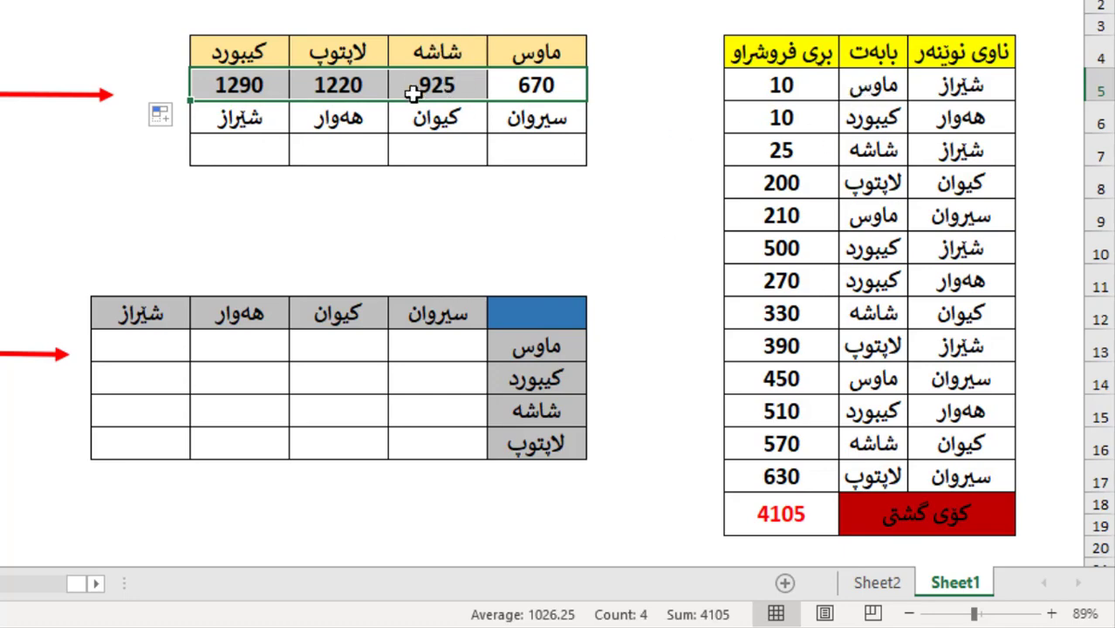
# Step: Check the شاشه result in H5 against the sum of its sold quantities in D7, D12 and D16
pyautogui.click(780, 150)
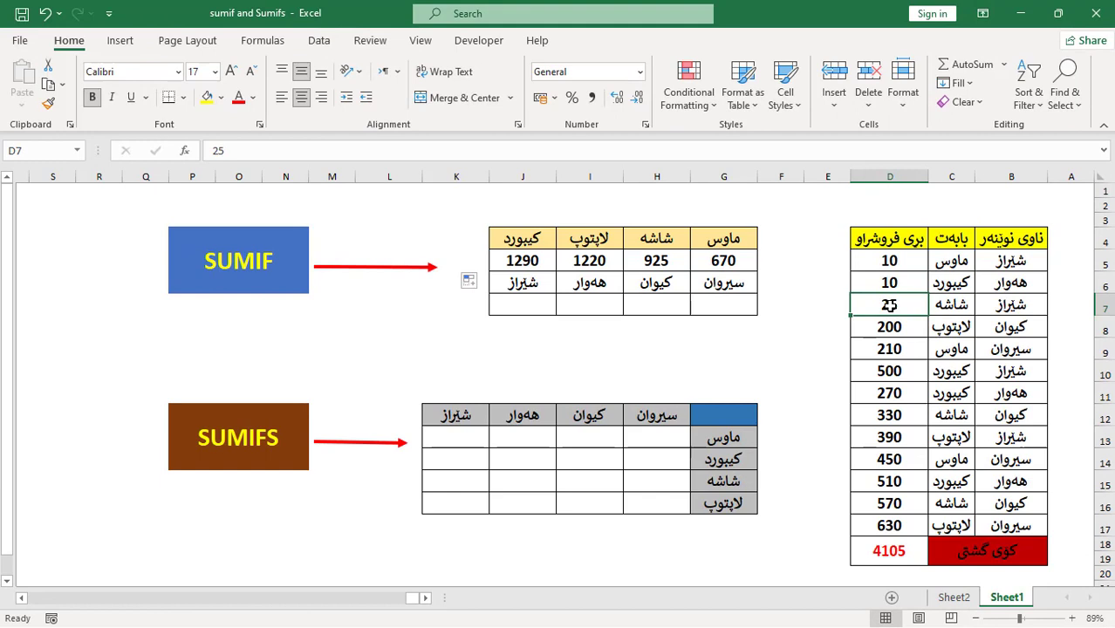
pyautogui.keyDown('ctrl'); pyautogui.click(823, 326); pyautogui.keyUp('ctrl')
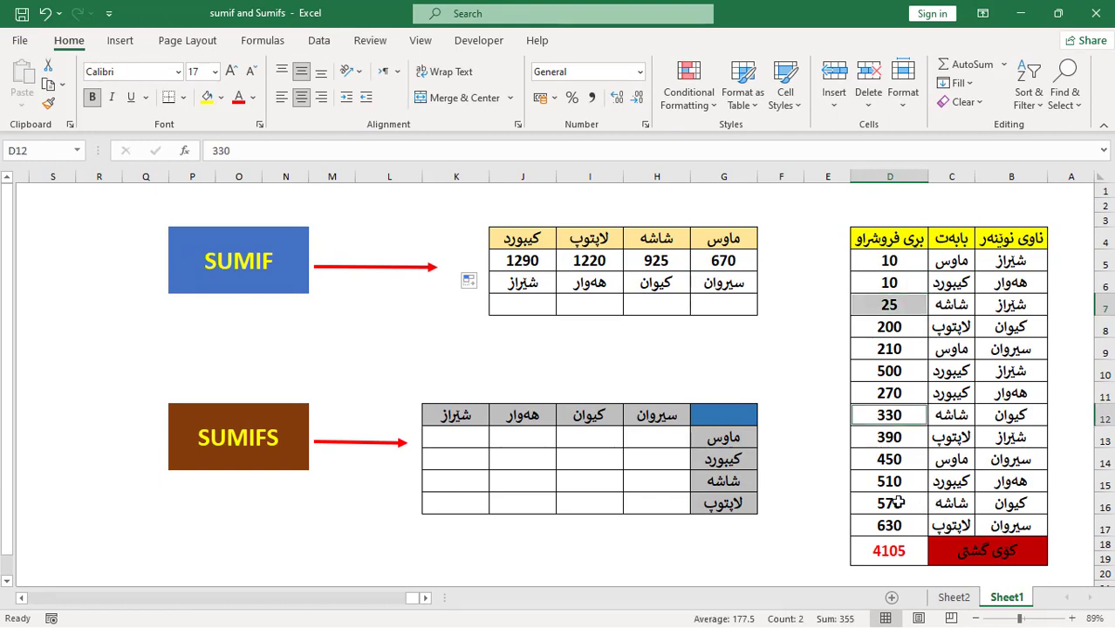
pyautogui.keyDown('ctrl'); pyautogui.click(896, 504); pyautogui.keyUp('ctrl')
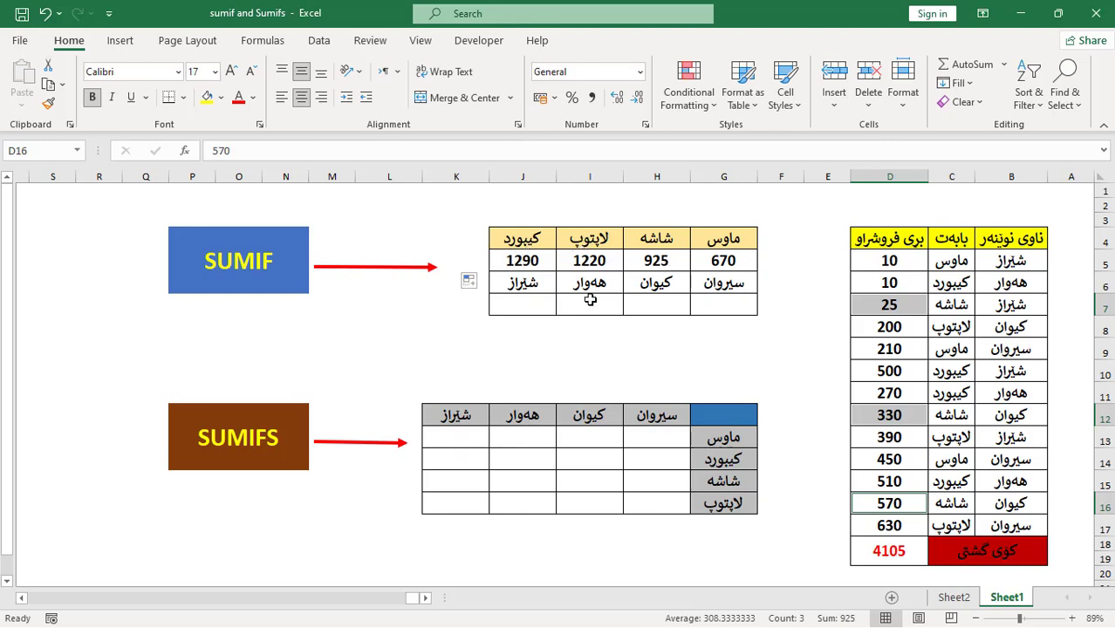
# Step: Begin a SUMIF formula in G7 under the first sales representative, using the representative column as the absolute range $B$5:$B$17
pyautogui.click(713, 302)
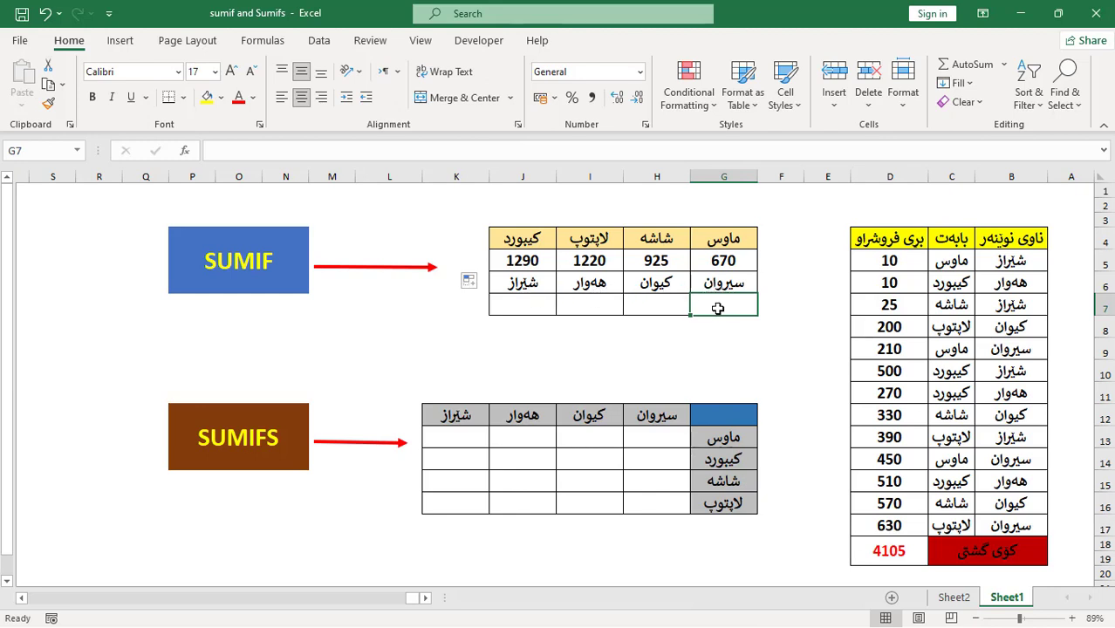
pyautogui.write('=sum')
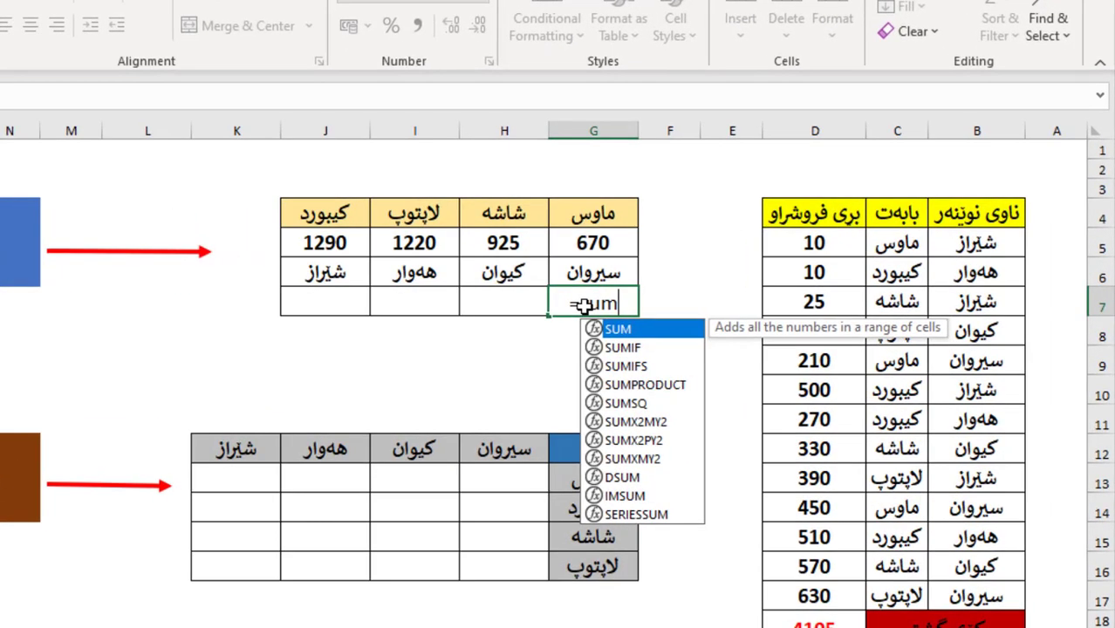
pyautogui.doubleClick(621, 347)
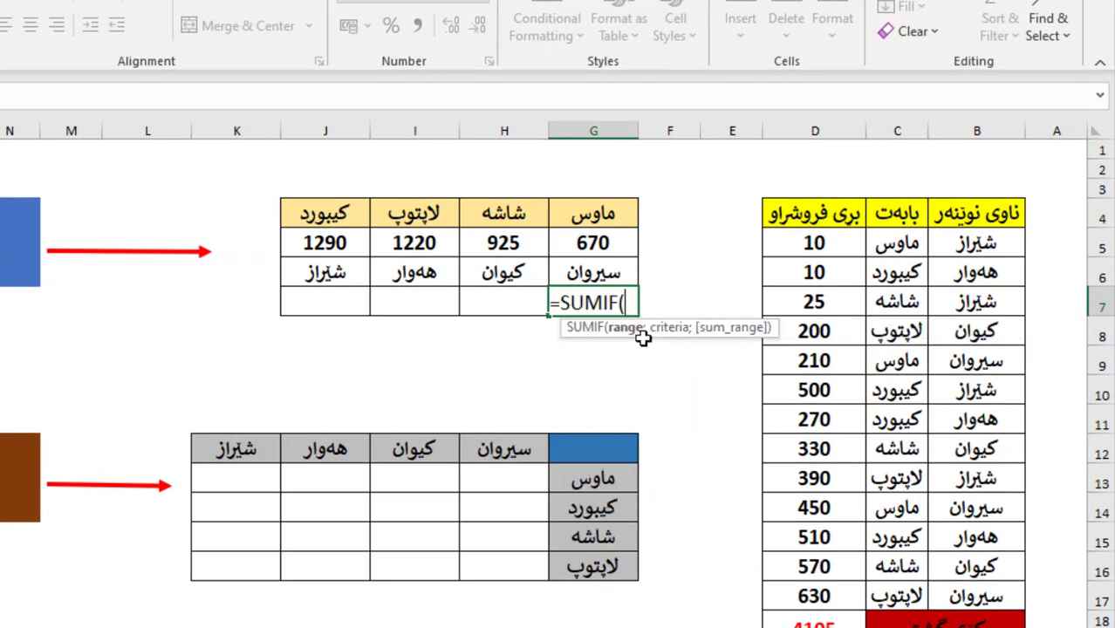
pyautogui.moveTo(974, 245); pyautogui.dragTo(1009, 599)
pyautogui.press('F4')
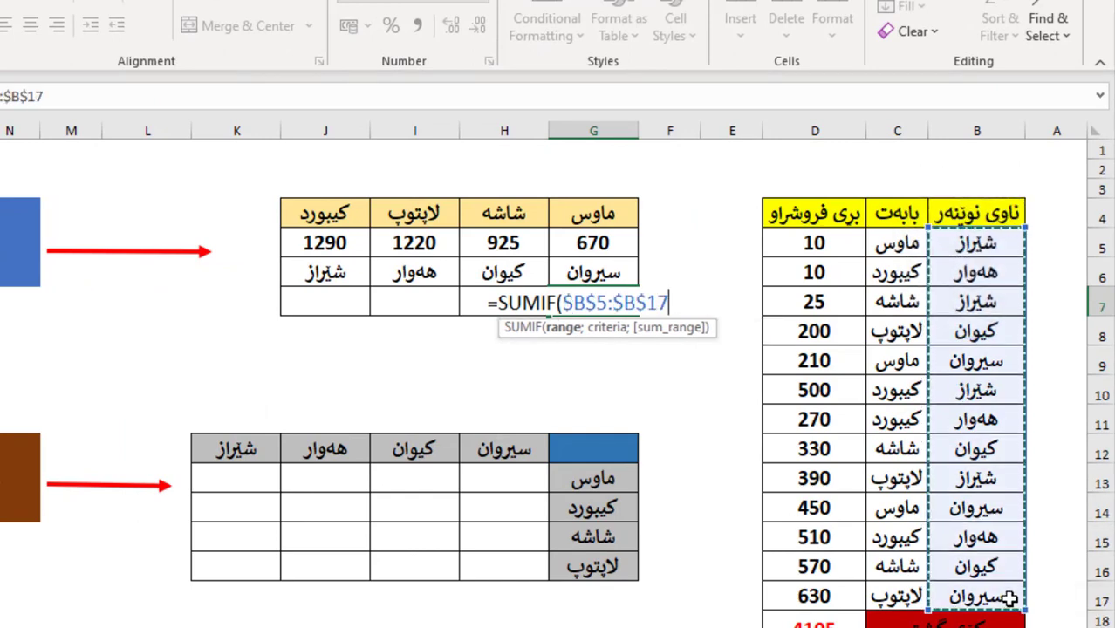
pyautogui.write(';')
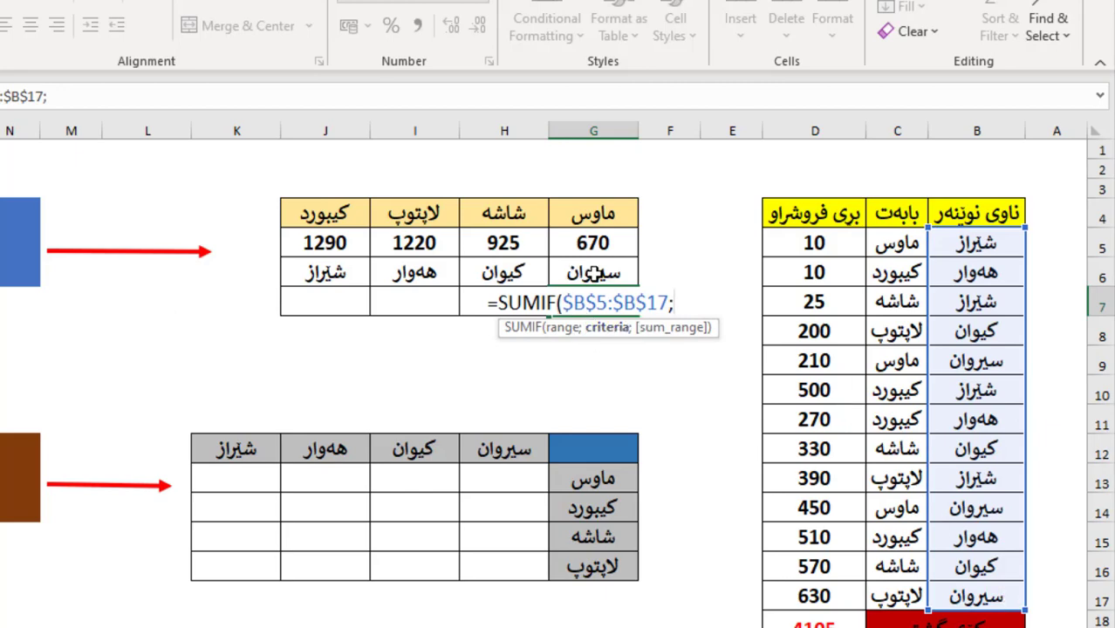
# Step: Complete the G7 SUMIF formula with criteria G6 and the absolute sum range $D$5:$D$17
pyautogui.click(594, 274)
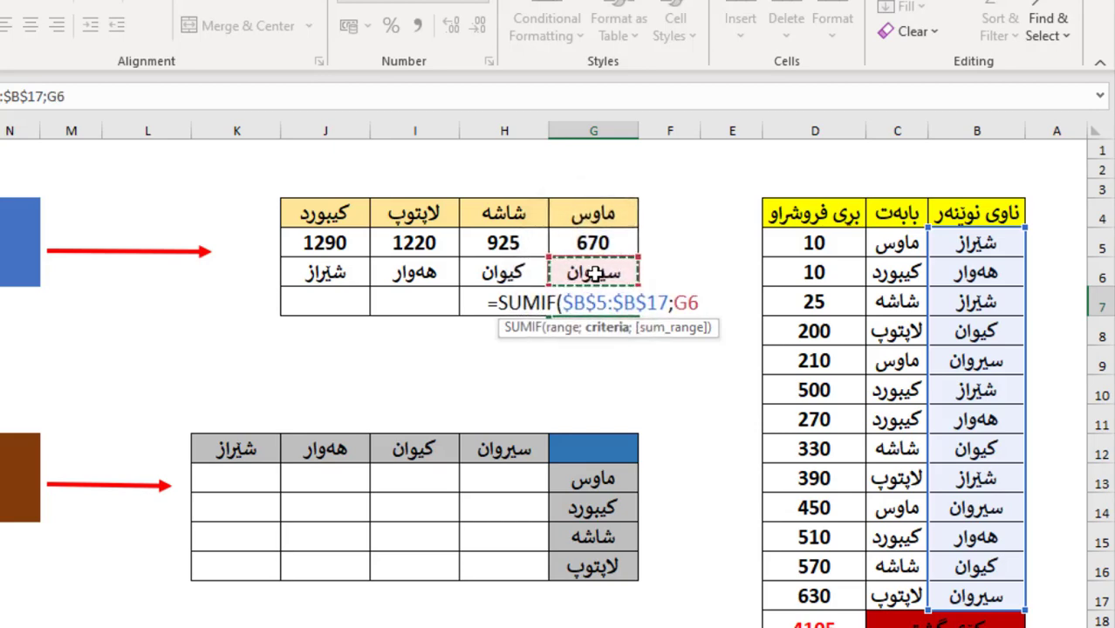
pyautogui.write(';')
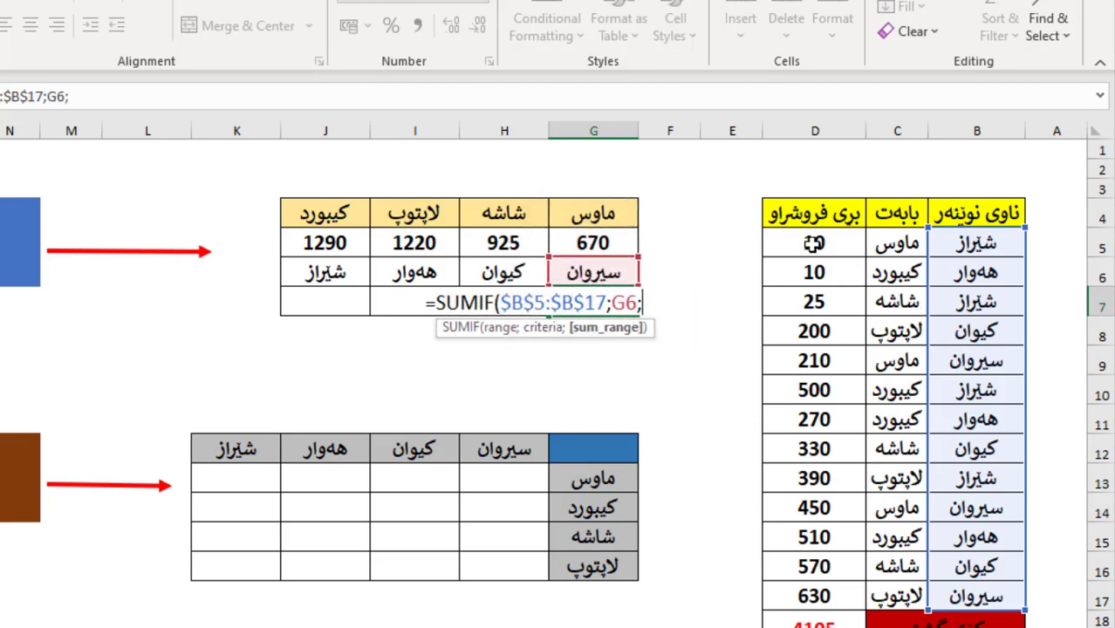
pyautogui.moveTo(814, 244); pyautogui.dragTo(807, 590)
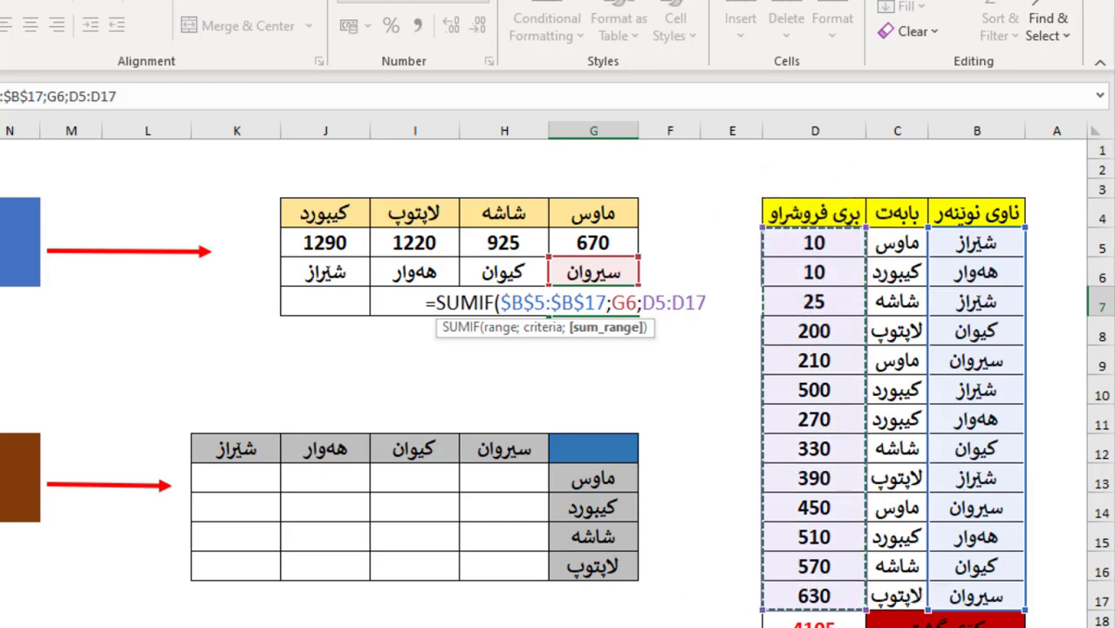
pyautogui.press('F4')
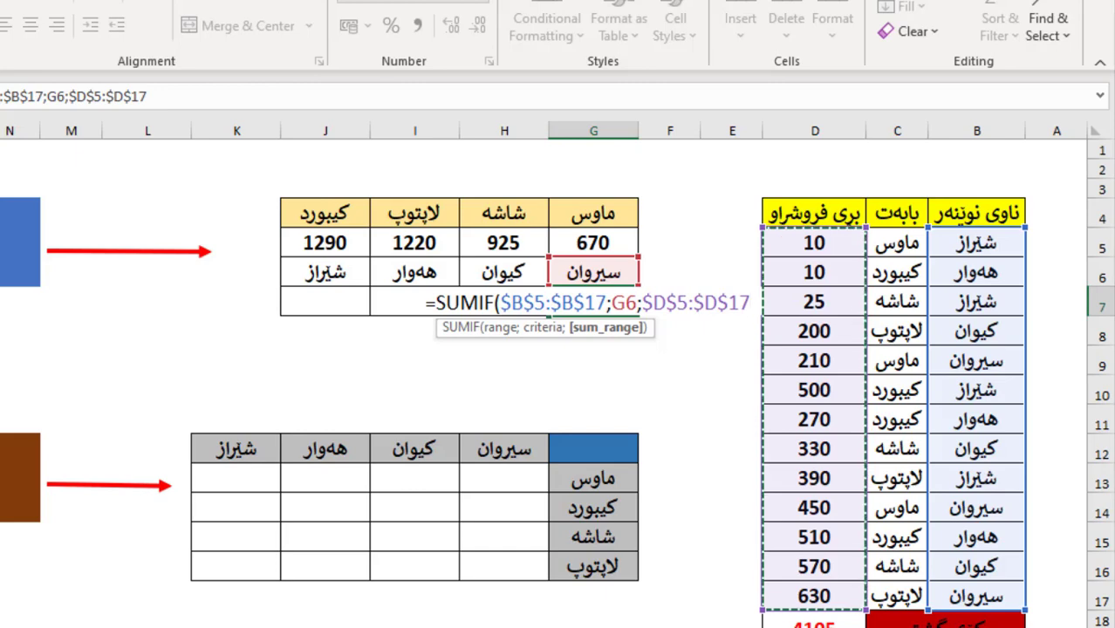
pyautogui.write(')')
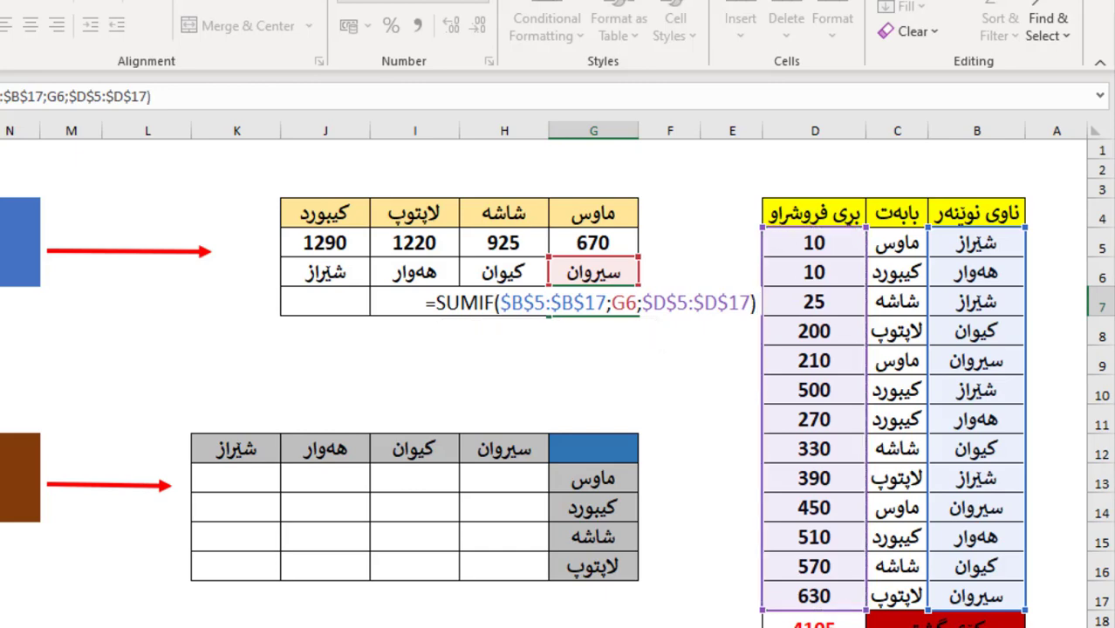
pyautogui.press('Return')
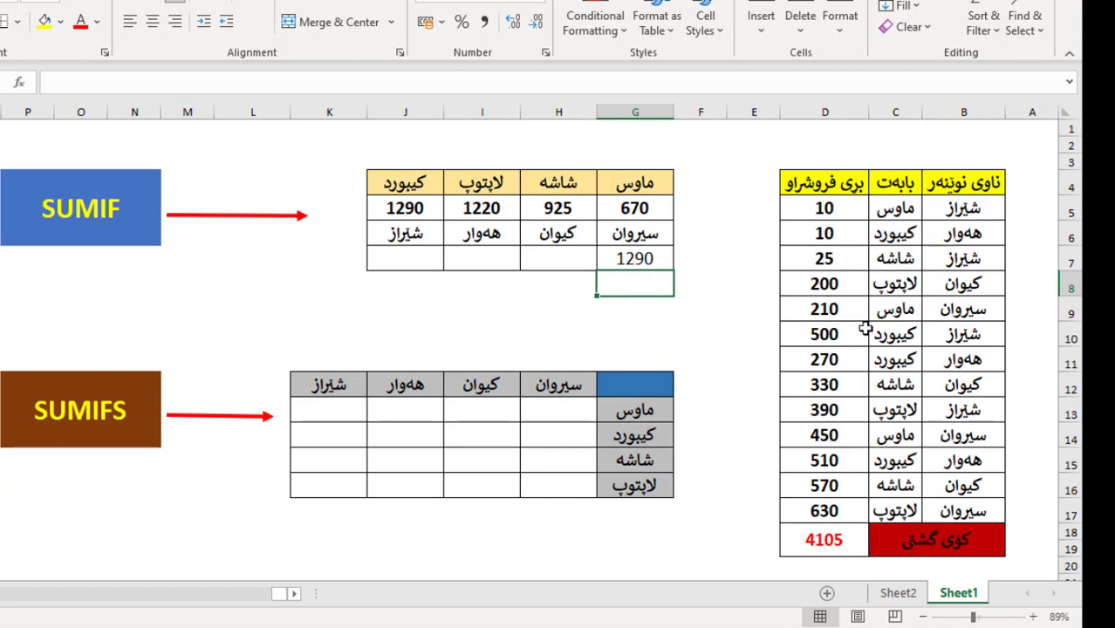
# Step: Check the representative's result in G7 against the sum of the sold quantities in D9, D14 and D17
pyautogui.click(807, 311)
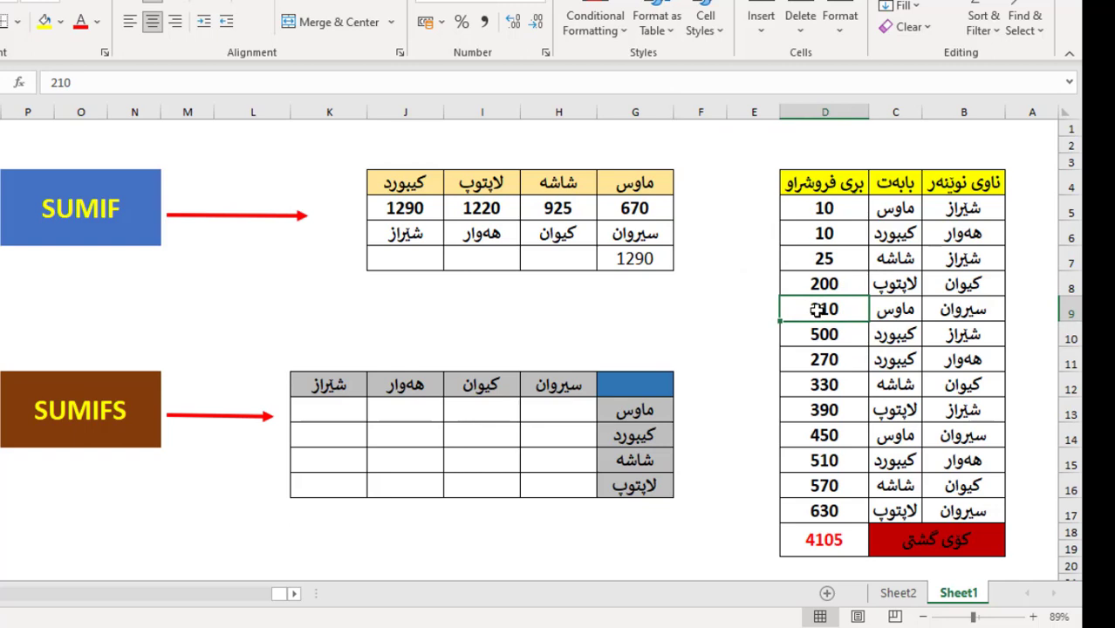
pyautogui.keyDown('ctrl'); pyautogui.click(835, 424); pyautogui.keyUp('ctrl')
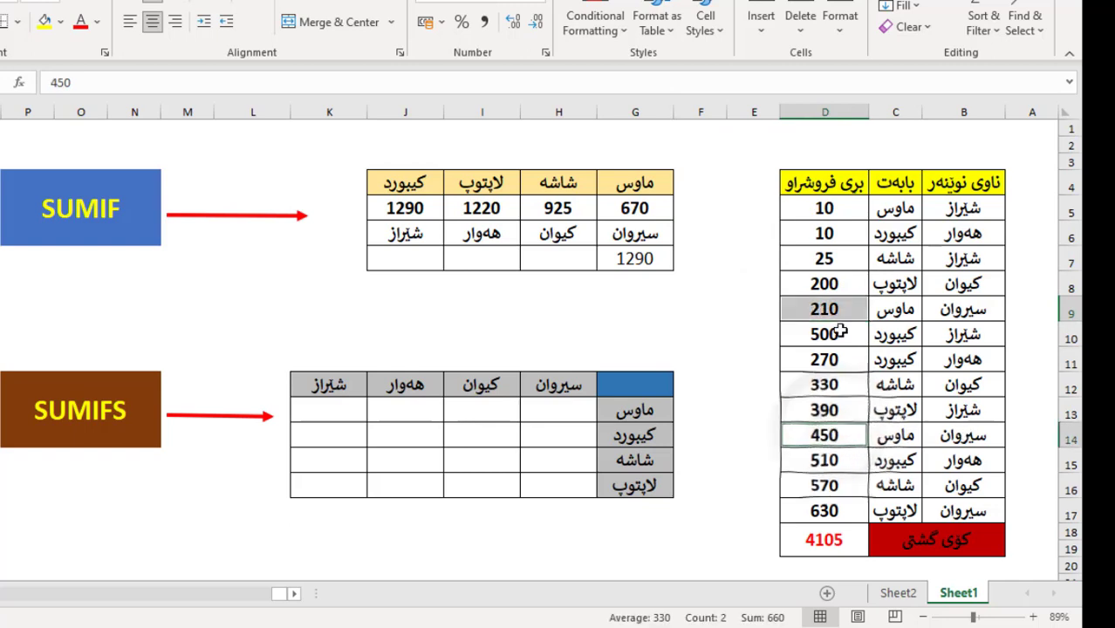
pyautogui.keyDown('ctrl'); pyautogui.click(804, 511); pyautogui.keyUp('ctrl')
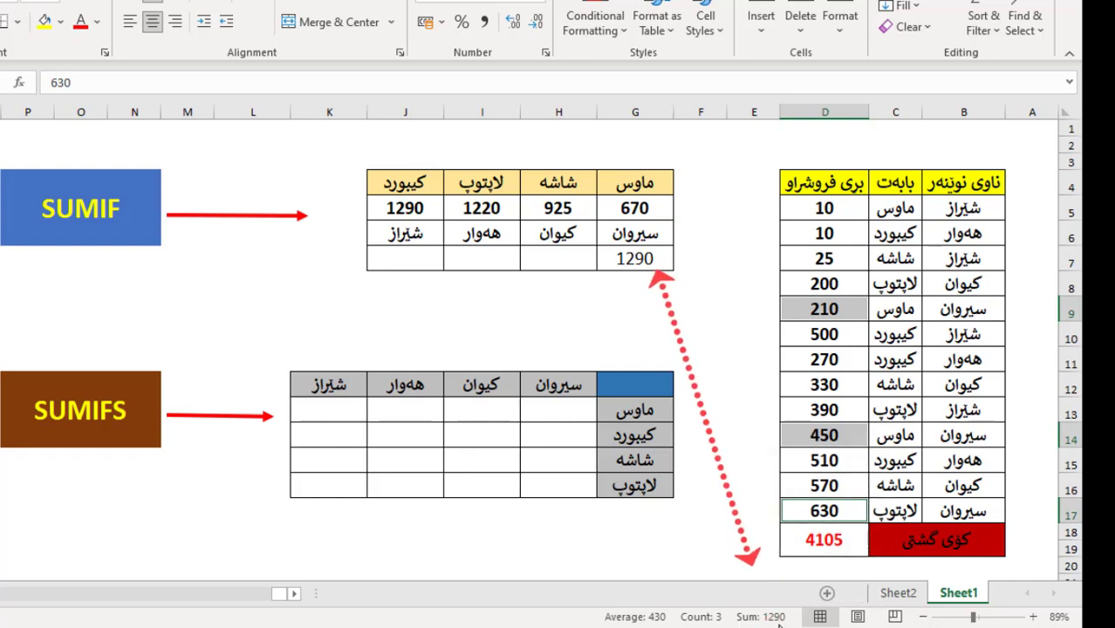
# Step: Fill the SUMIF formula from G7 across H7:J7 for the other three sales representatives
pyautogui.click(634, 258)
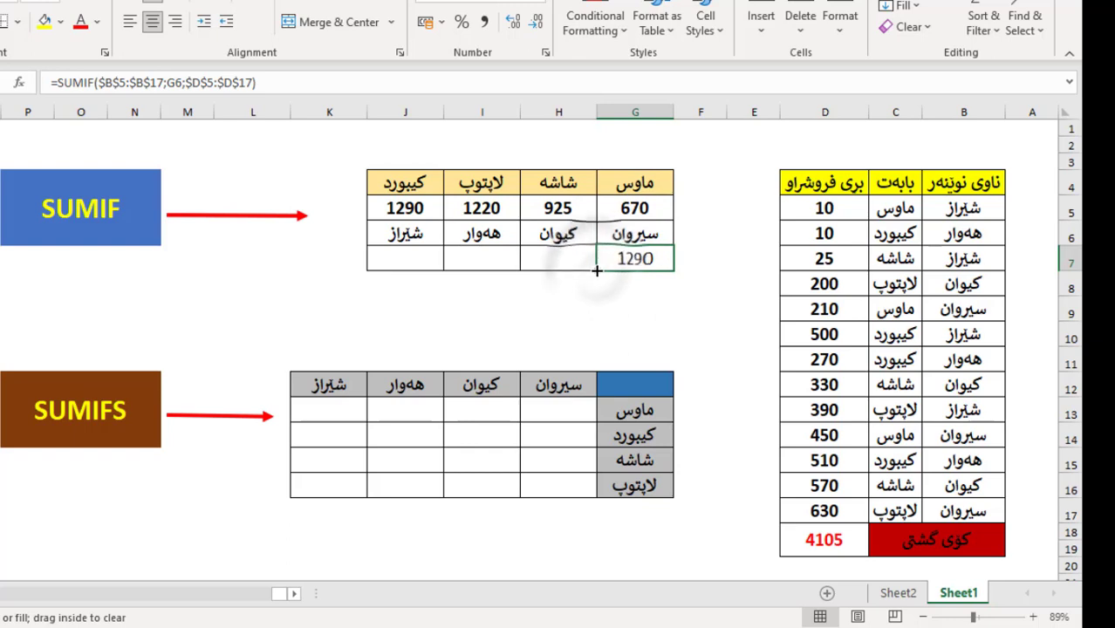
pyautogui.moveTo(577, 269); pyautogui.dragTo(370, 273)
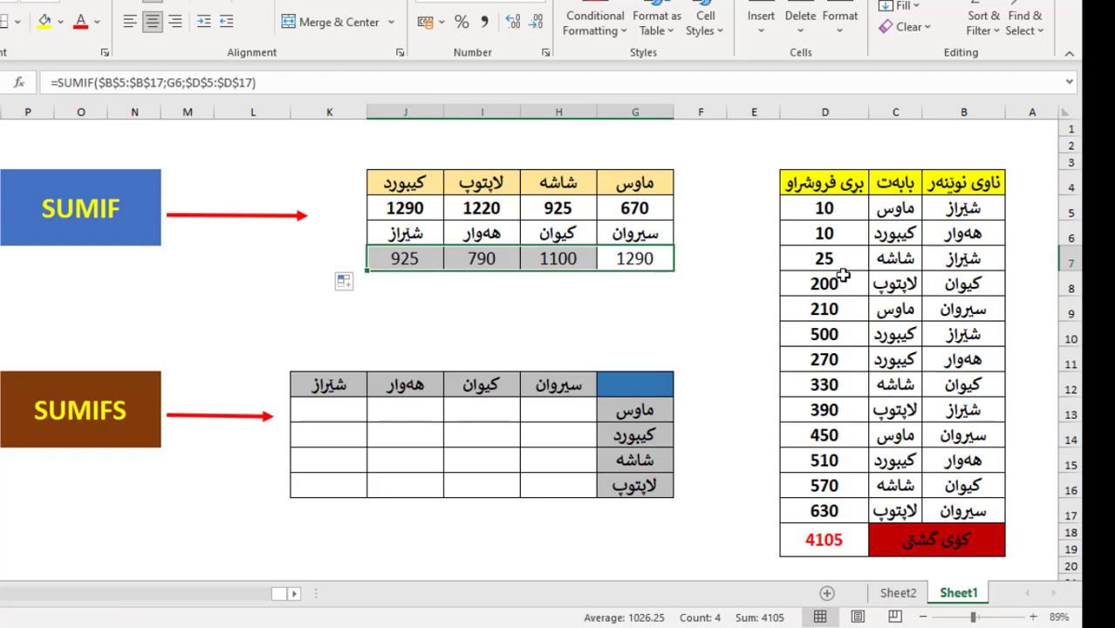
pyautogui.click(700, 309)
# Step: Check the representative's result in H7 against the sum of the sold quantities in D8, D12 and D16
pyautogui.click(558, 283)
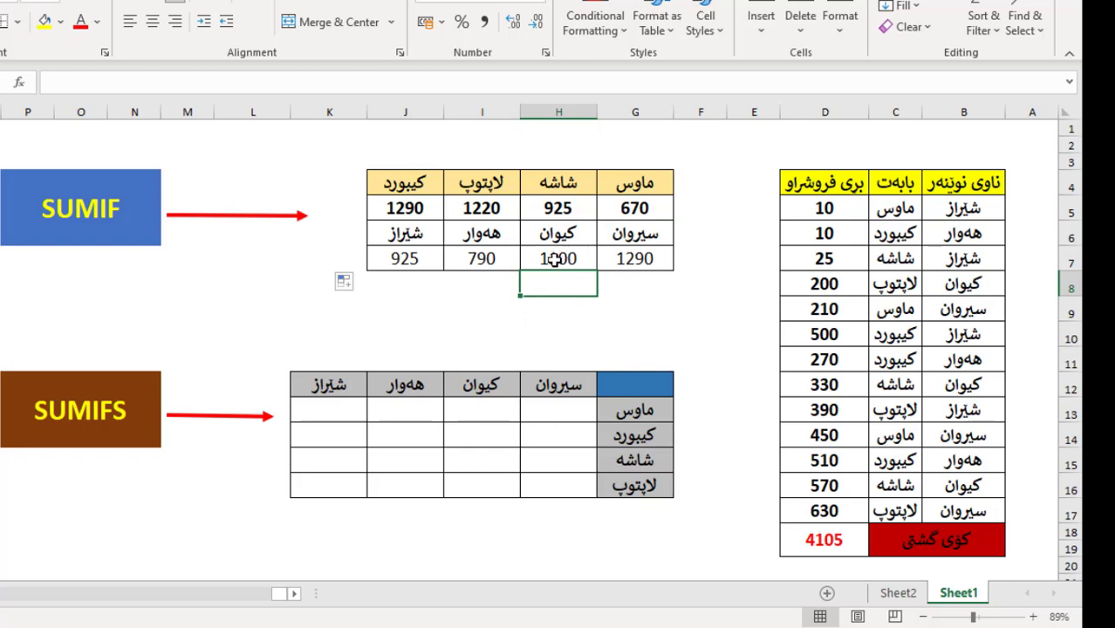
pyautogui.click(833, 281)
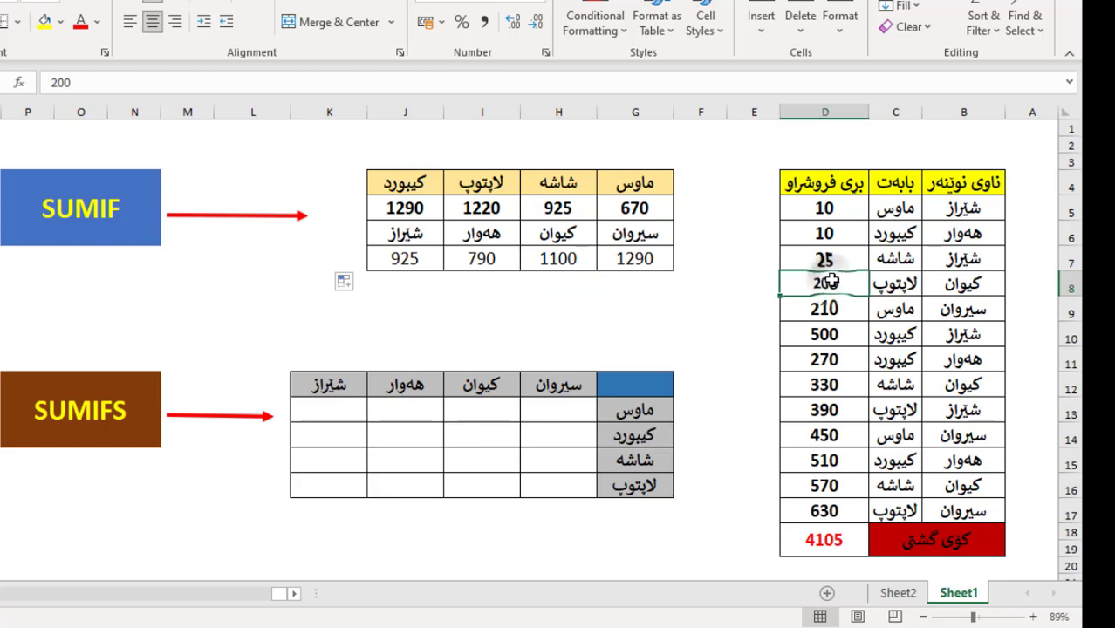
pyautogui.keyDown('ctrl'); pyautogui.click(835, 384); pyautogui.keyUp('ctrl')
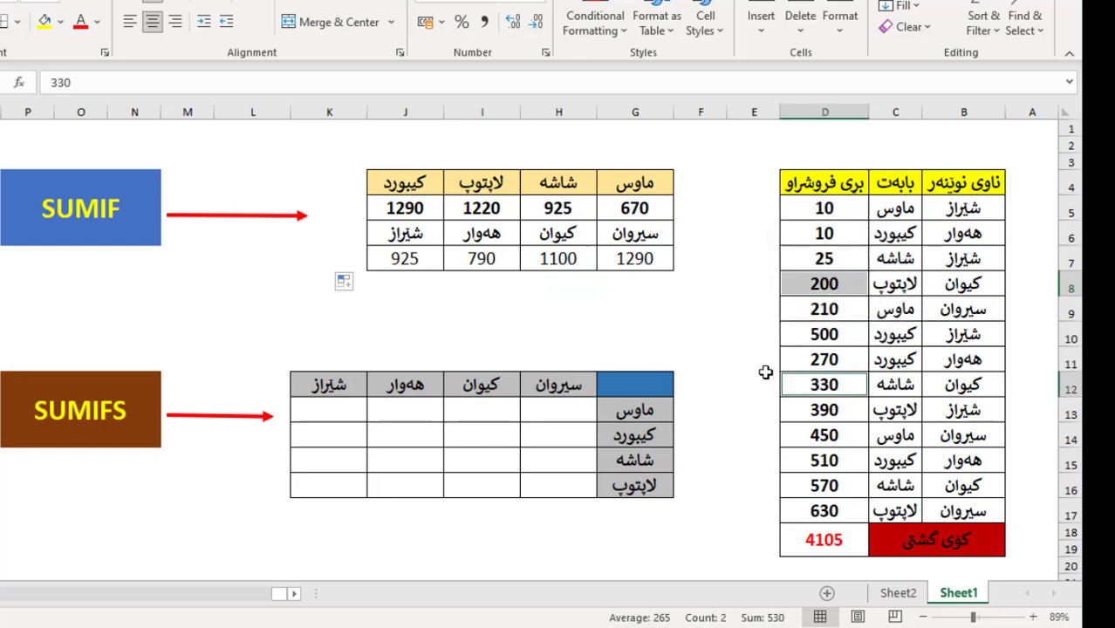
pyautogui.keyDown('ctrl'); pyautogui.click(834, 484); pyautogui.keyUp('ctrl')
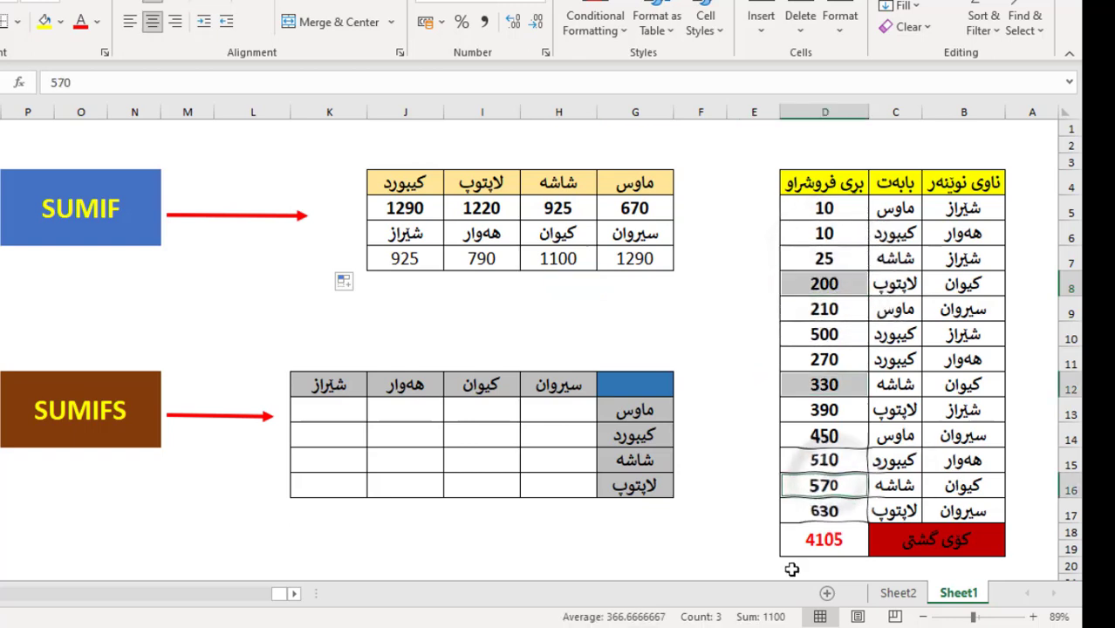
pyautogui.click(512, 293)
pyautogui.click(404, 258)
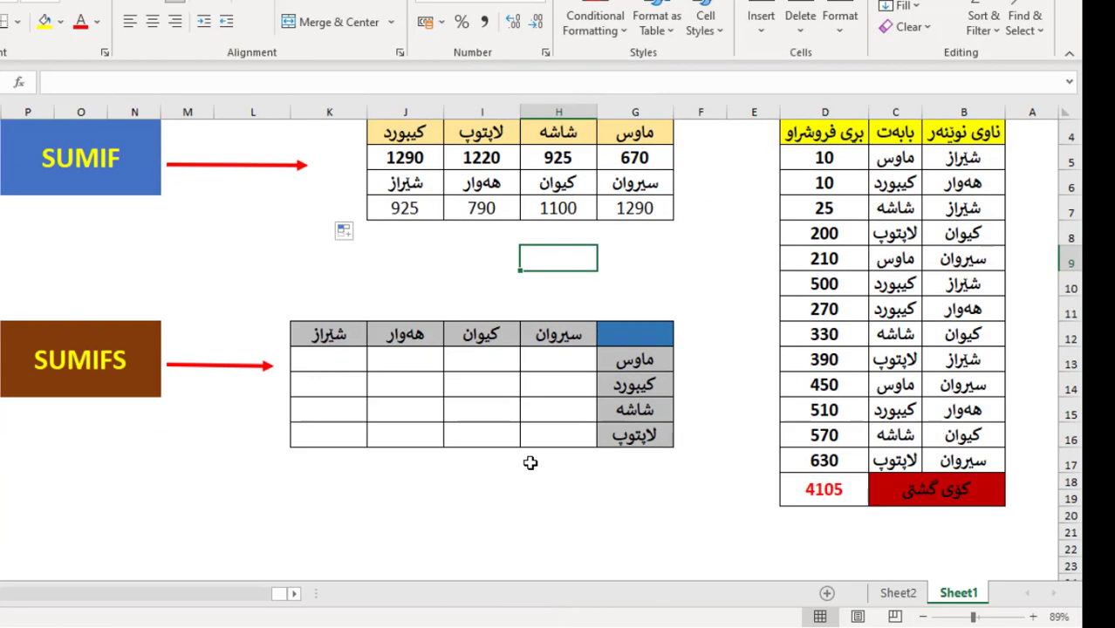
# Step: Begin a SUMIFS formula in H13 of the item-by-representative table, using the sold quantities as the absolute sum range $D$5:$D$17
pyautogui.scroll(1, 546, 348)
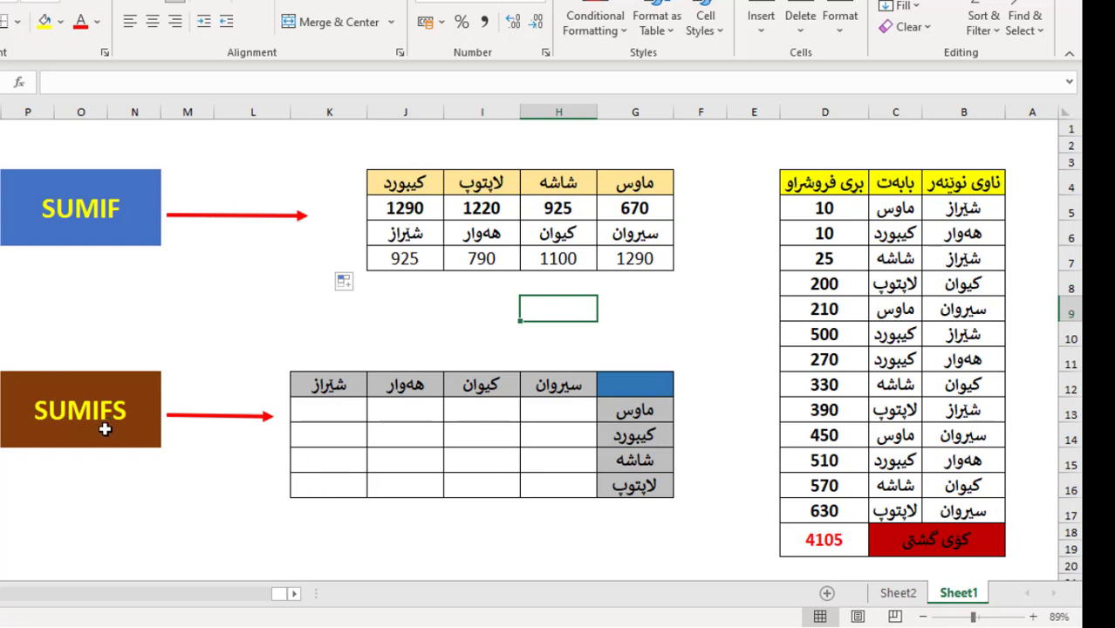
pyautogui.click(558, 410)
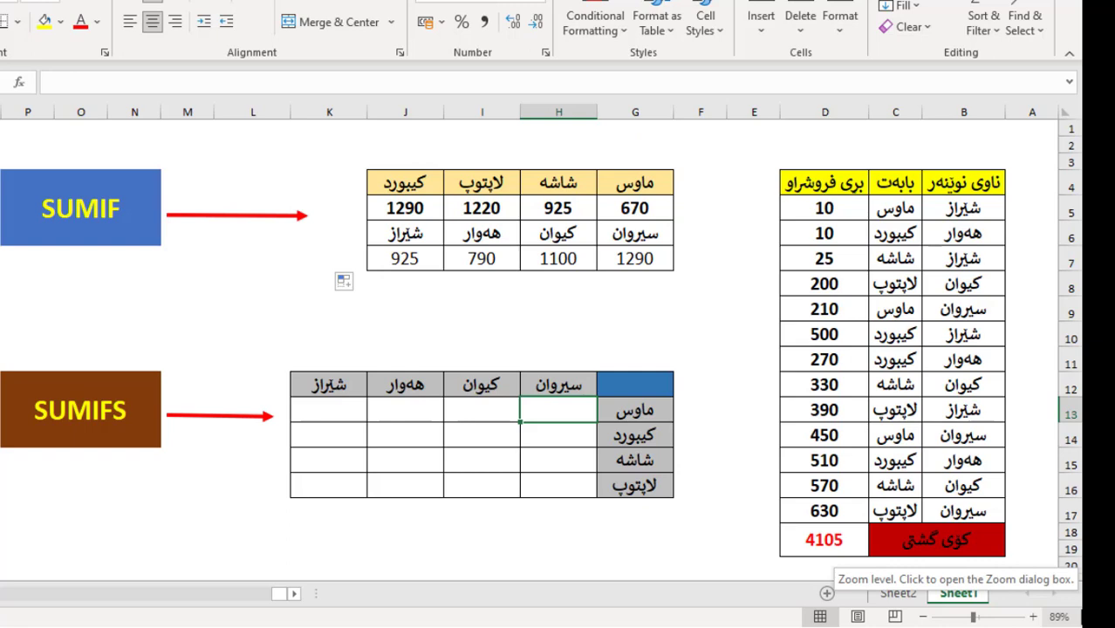
pyautogui.write('=sum')
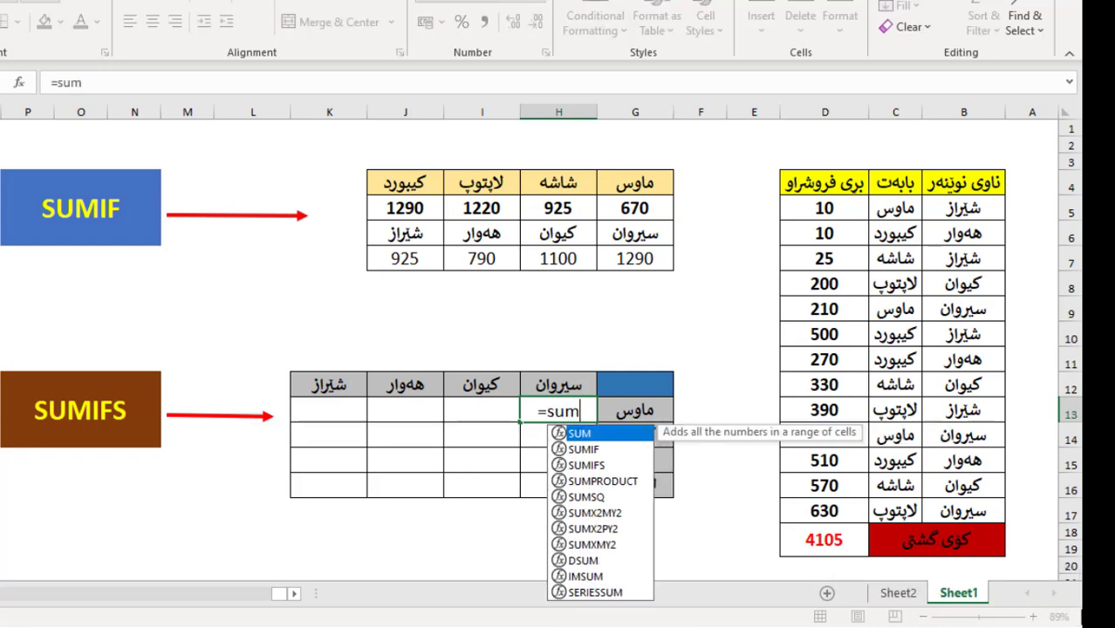
pyautogui.write('ifs')
pyautogui.press('Tab')
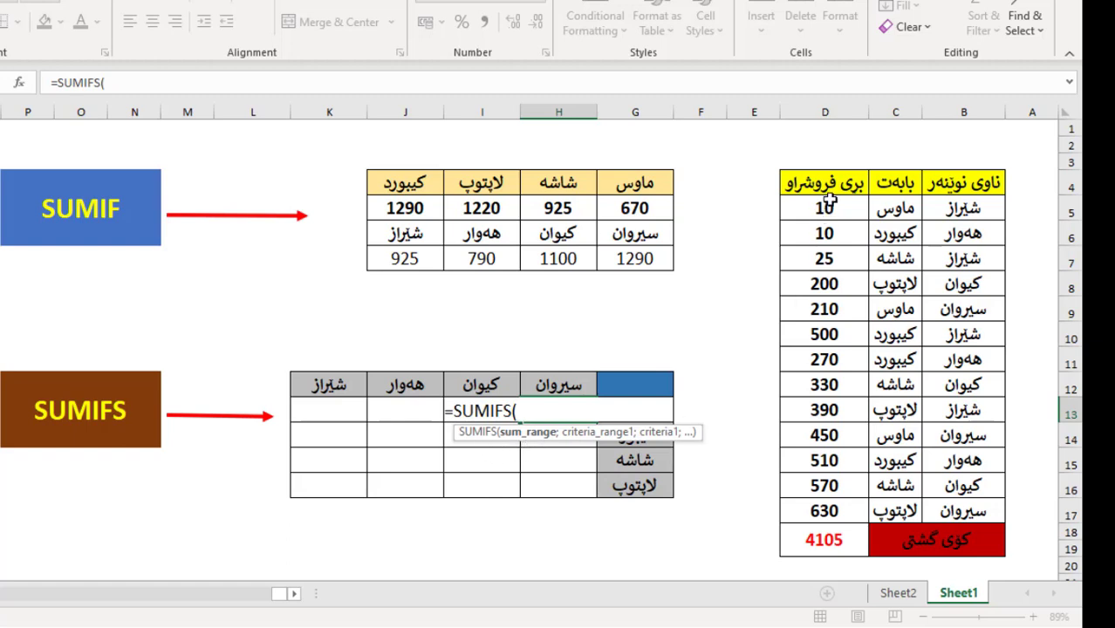
pyautogui.moveTo(827, 202); pyautogui.dragTo(855, 513)
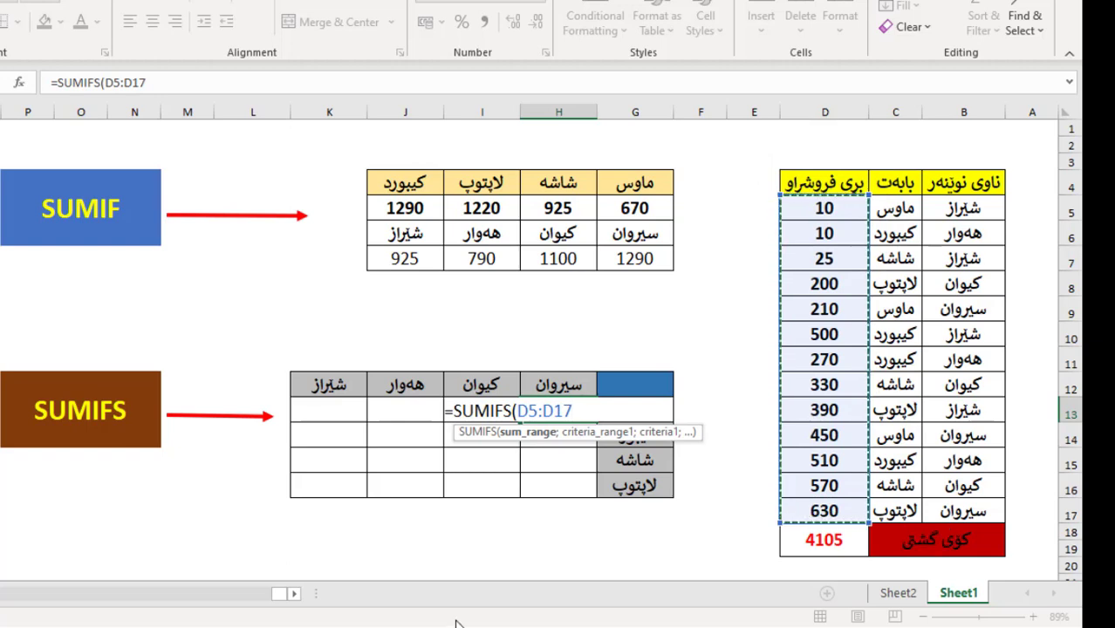
pyautogui.press('F4')
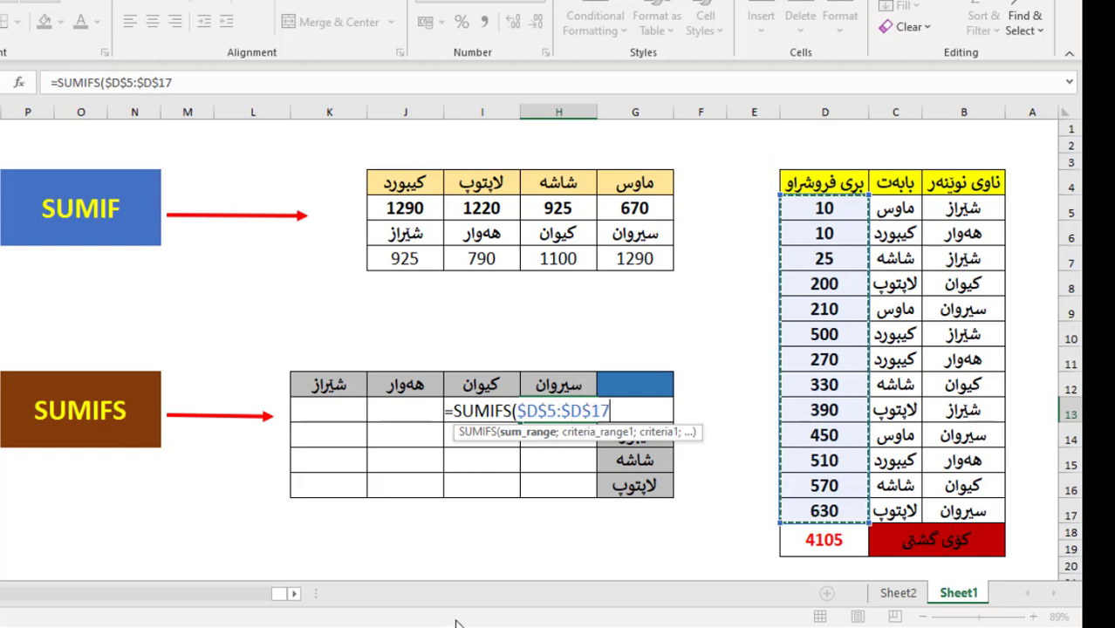
pyautogui.write(';')
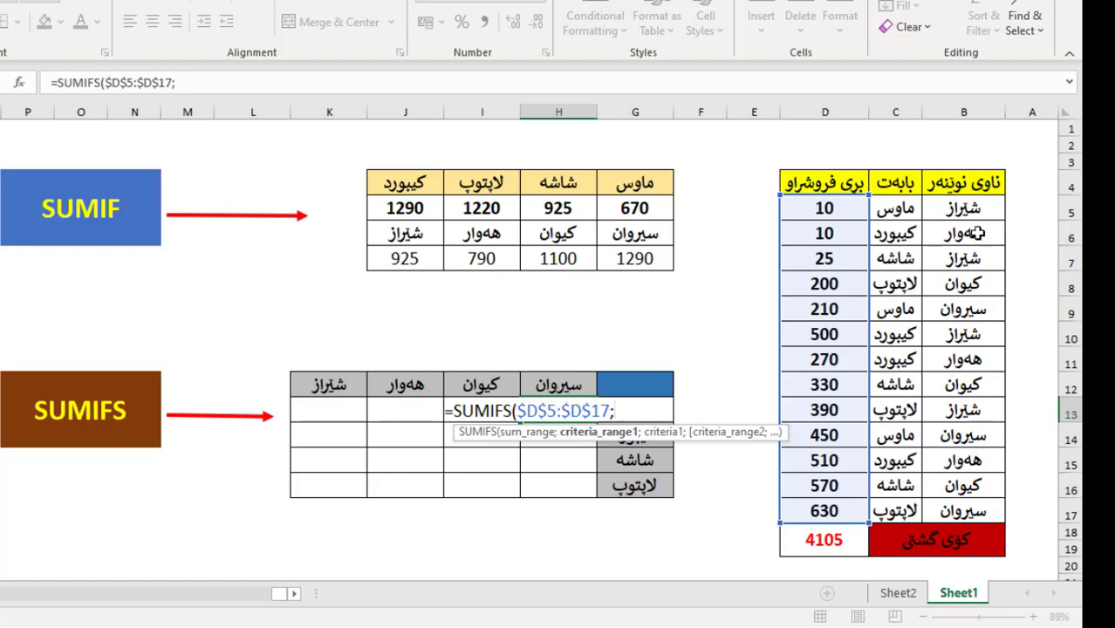
# Step: Add the representative names $B$5:$B$17 as the first criteria range of the SUMIFS formula, with the row-locked header H$12 as its criterion
pyautogui.moveTo(968, 208); pyautogui.dragTo(964, 510)
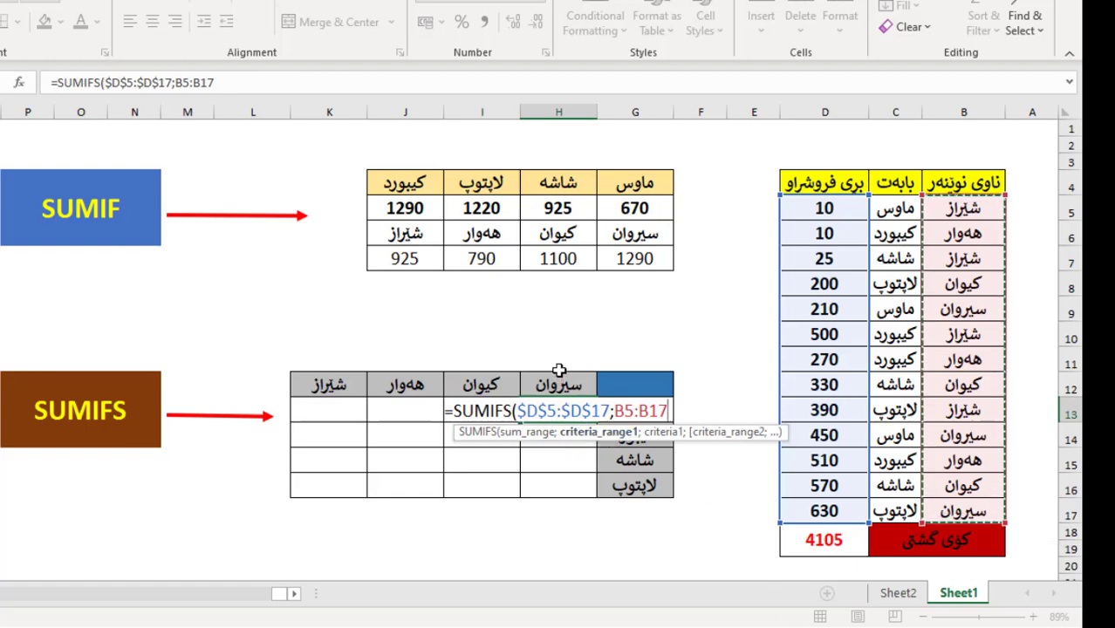
pyautogui.press('F4')
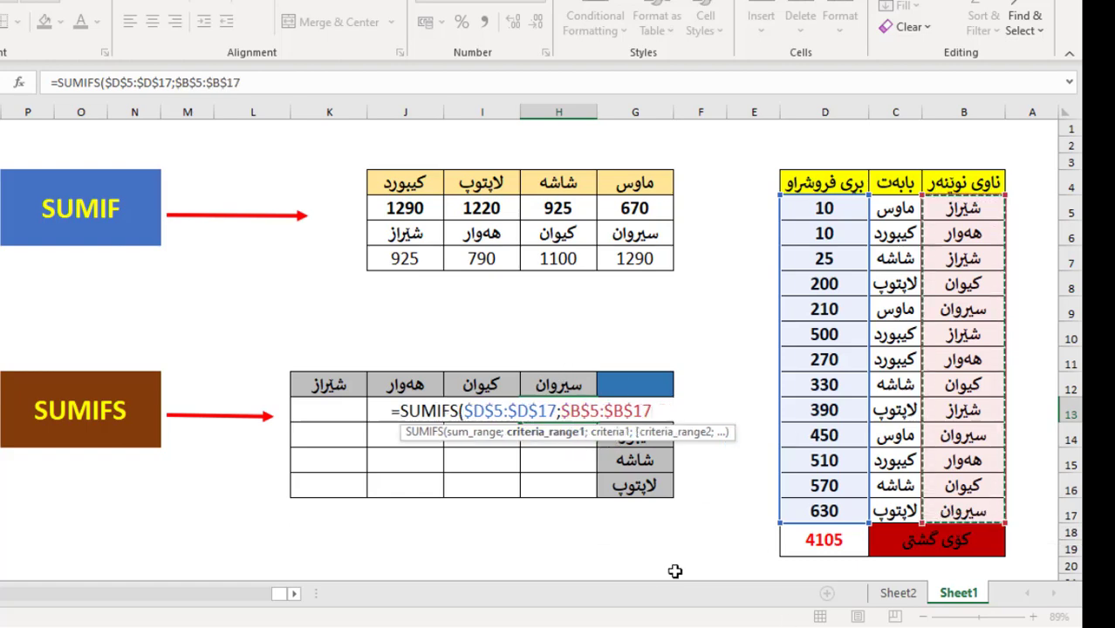
pyautogui.write(';')
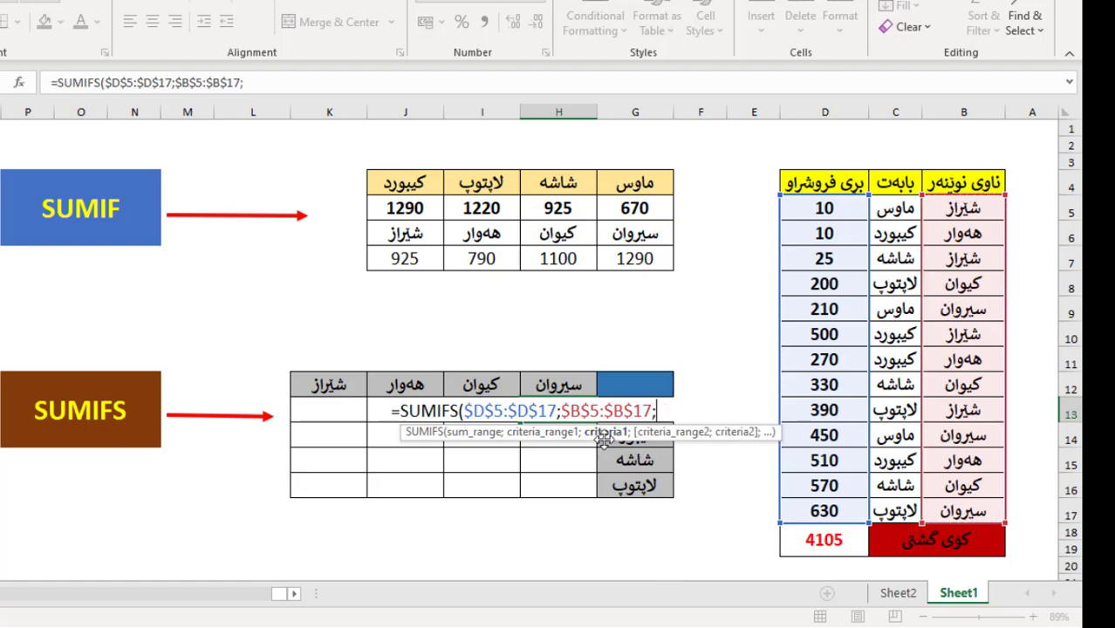
pyautogui.click(557, 384)
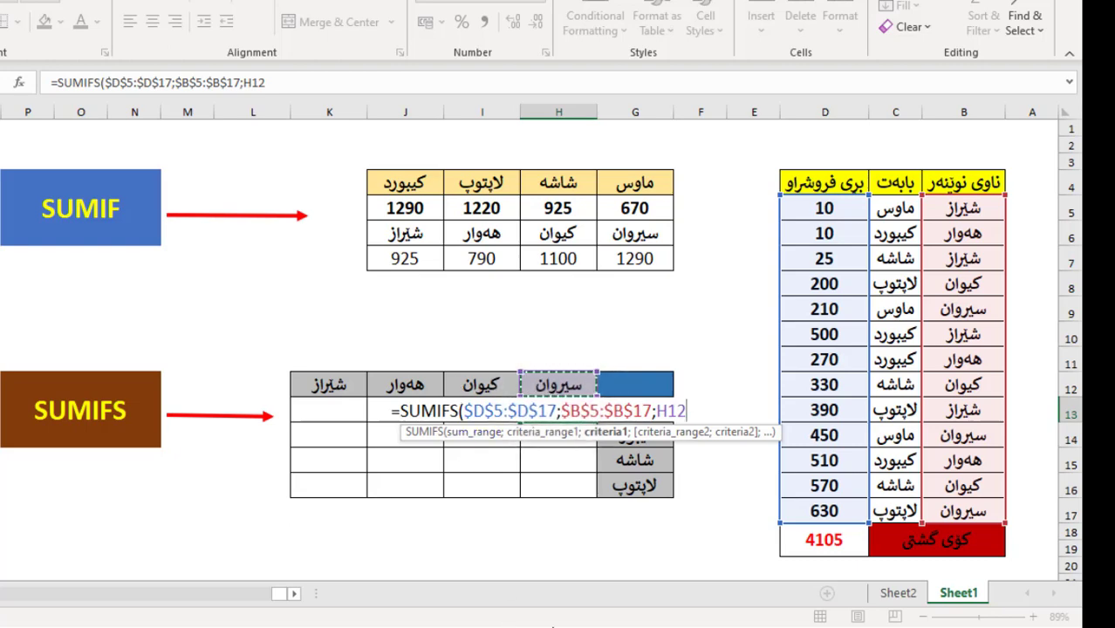
pyautogui.press('F4')
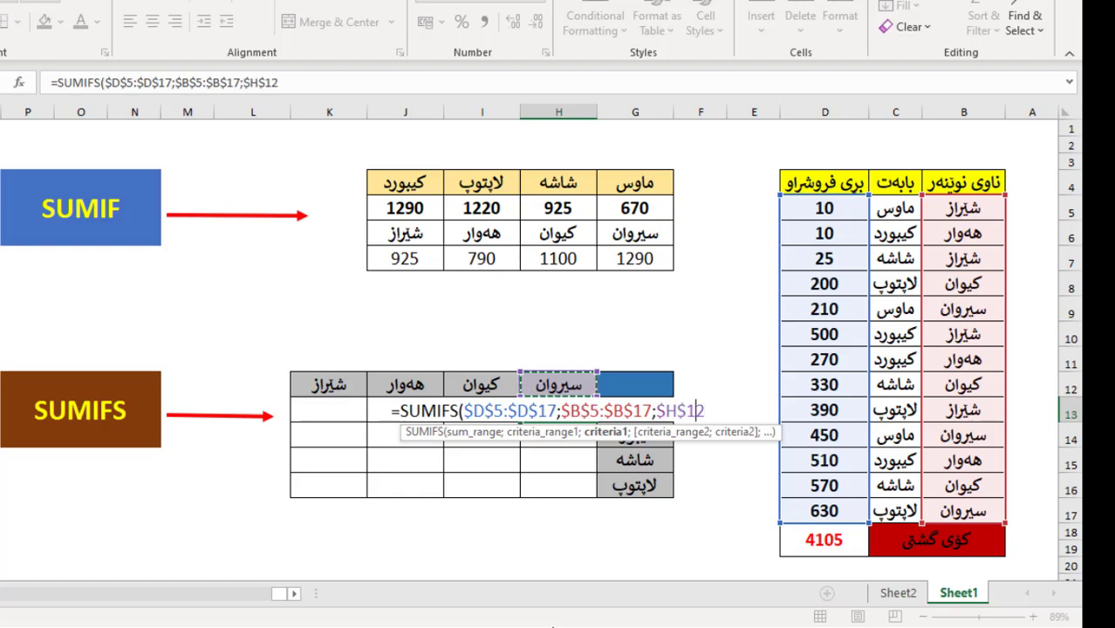
pyautogui.press('F4')
pyautogui.write(';')
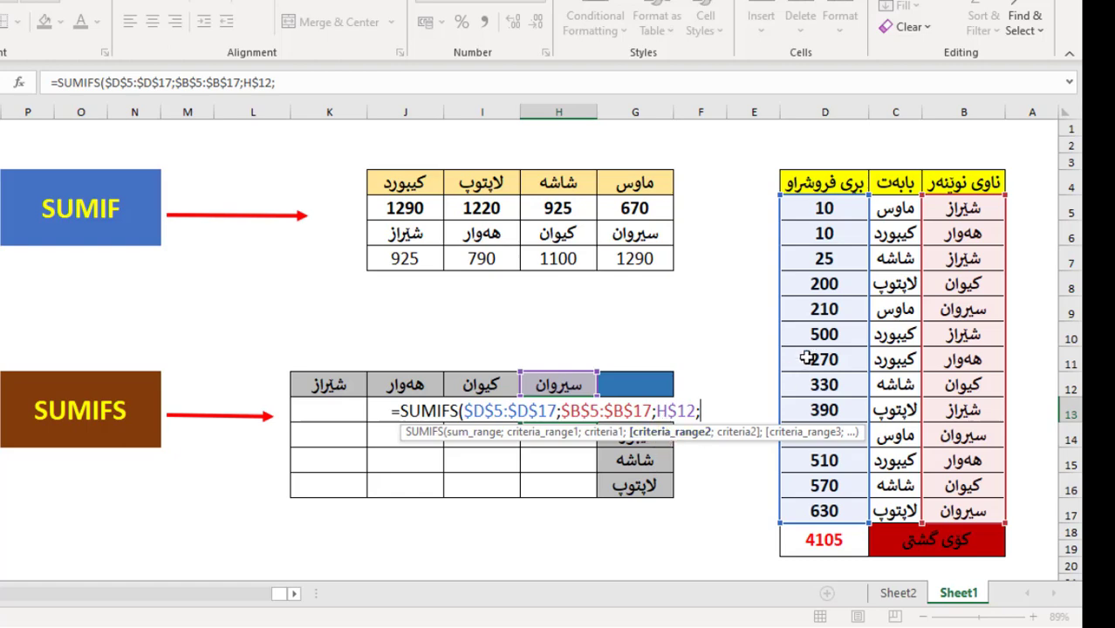
# Step: Complete the SUMIFS formula in H13 with the item range $C$5:$C$17 and the column-locked item cell $G13 as the second criterion
pyautogui.moveTo(902, 207); pyautogui.dragTo(872, 520)
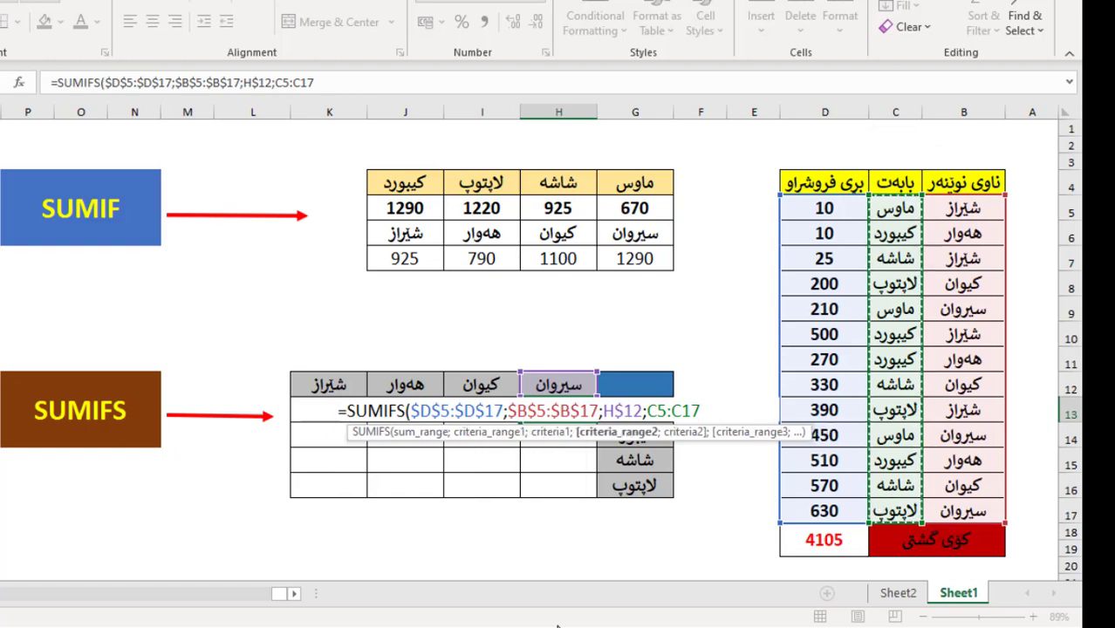
pyautogui.press('F4')
pyautogui.write(';')
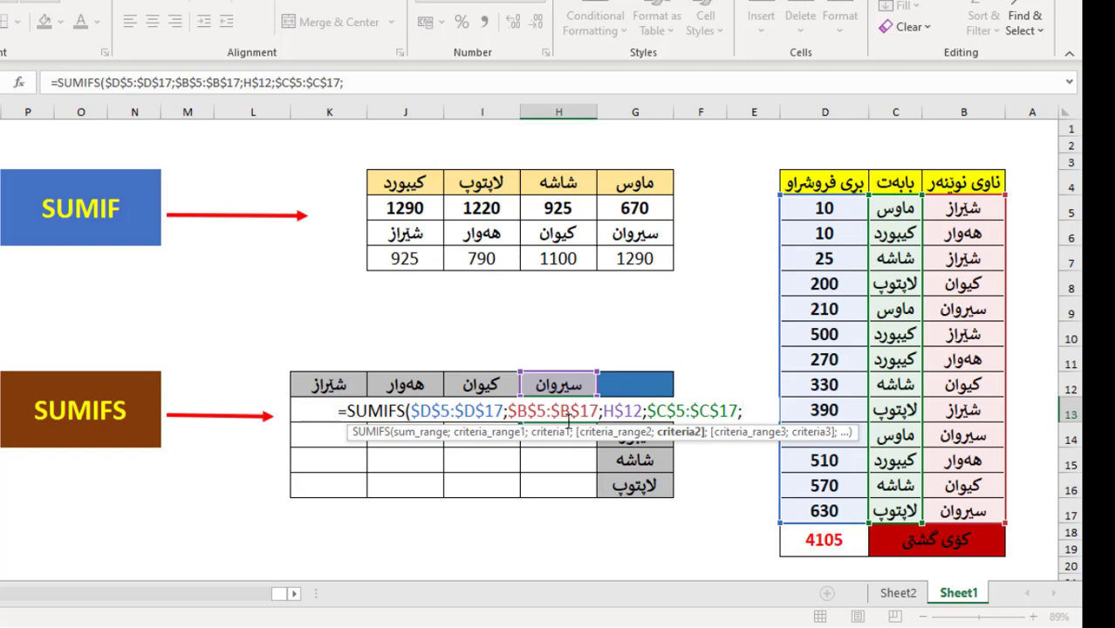
pyautogui.write('G13')
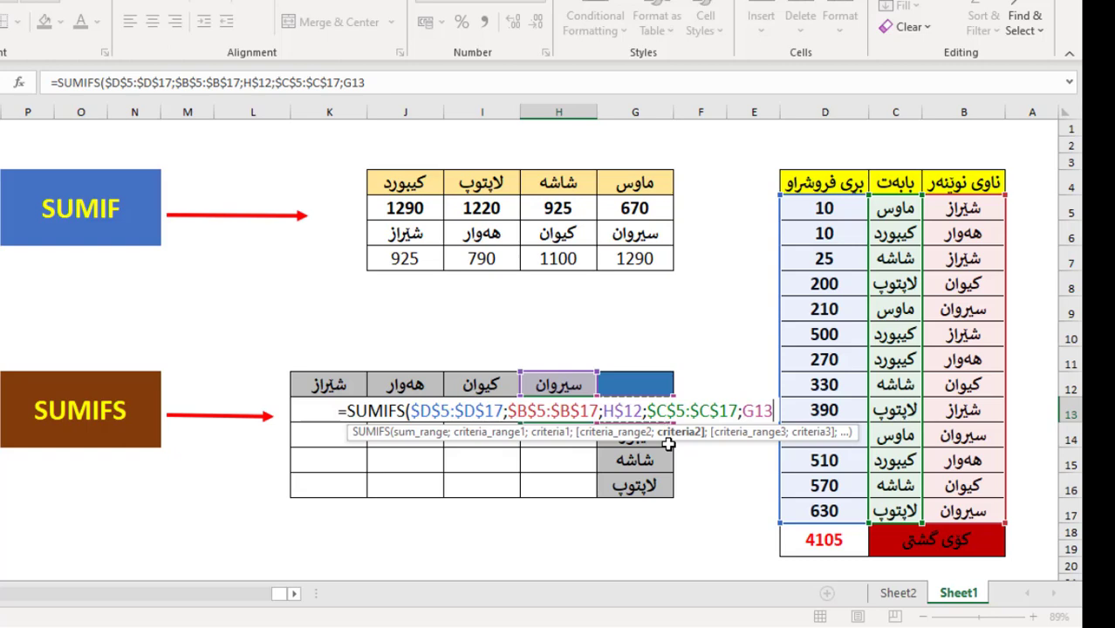
pyautogui.press('F4')
pyautogui.press('F4')
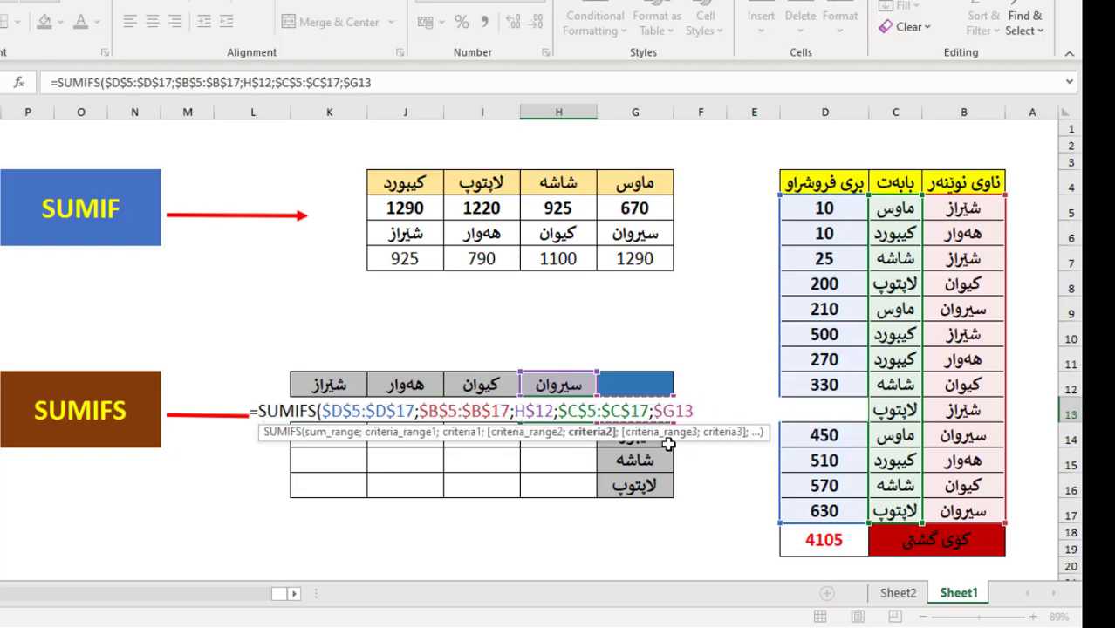
pyautogui.write(')')
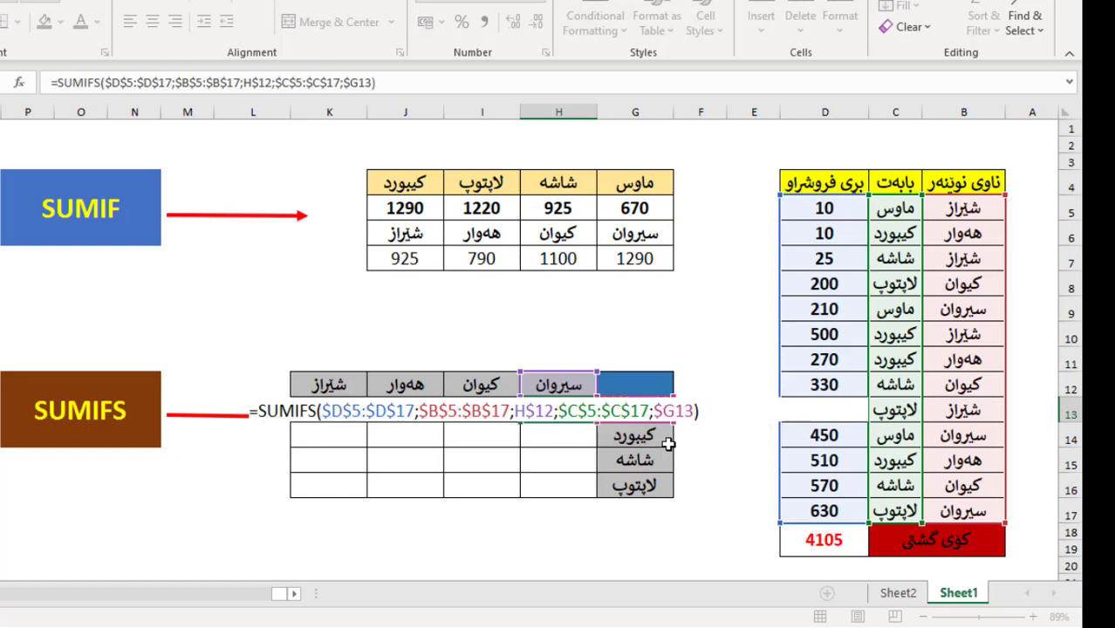
pyautogui.press('Return')
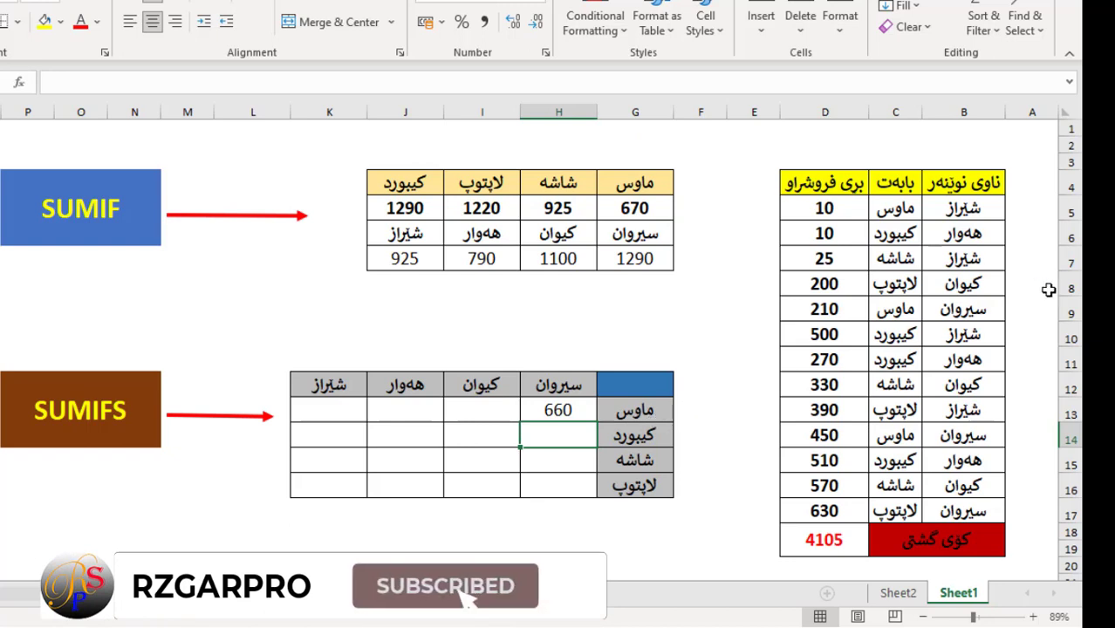
# Step: Check the SUMIFS result in H13 against the sum of the sold quantities in D9 and D14
pyautogui.click(843, 311)
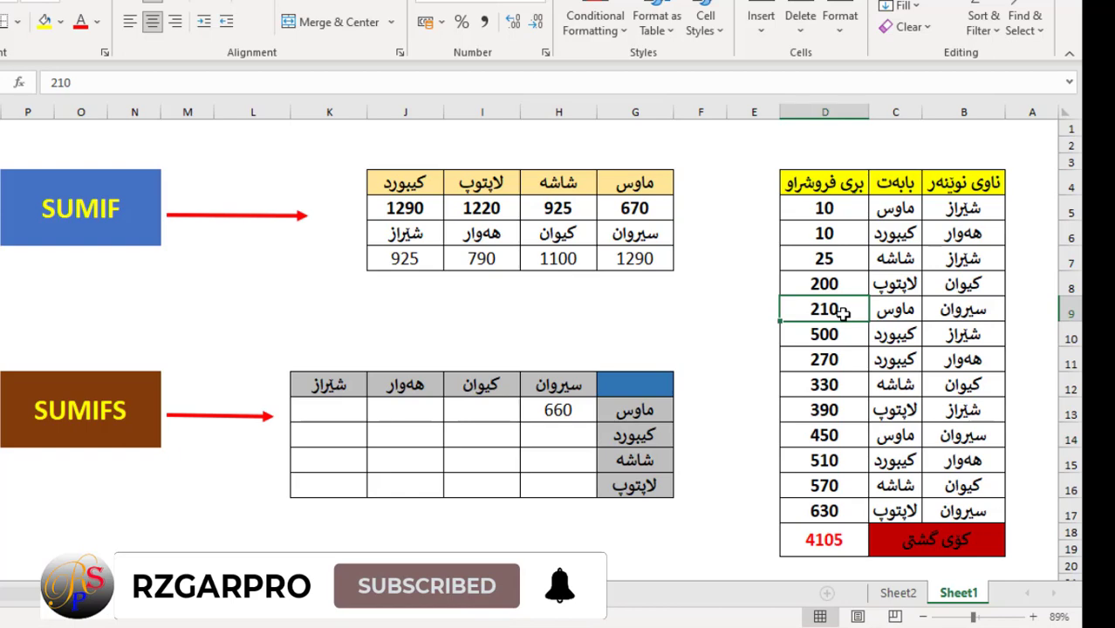
pyautogui.keyDown('ctrl'); pyautogui.click(828, 433); pyautogui.keyUp('ctrl')
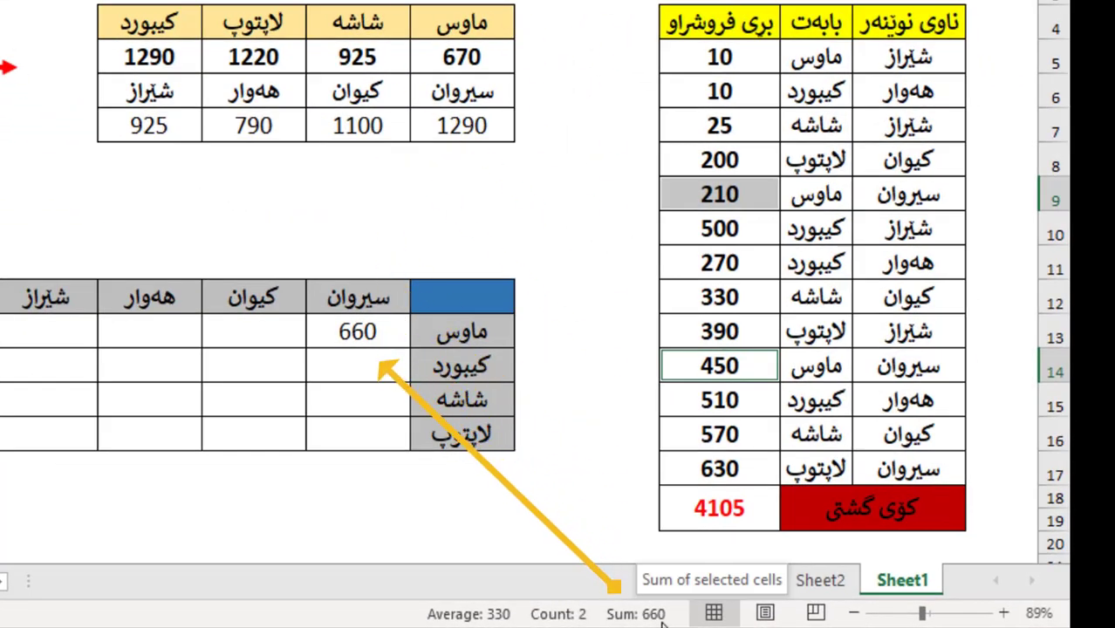
# Step: Fill the SUMIFS formula from H13 across to K13 and down to row 16, covering the whole item-by-representative table
pyautogui.click(368, 328)
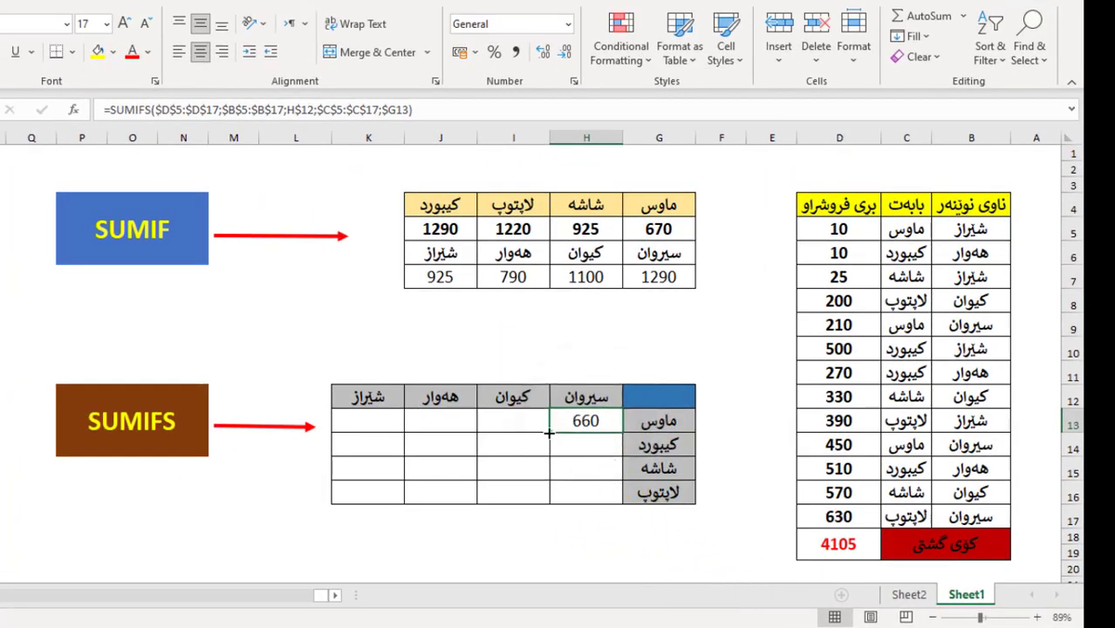
pyautogui.moveTo(548, 432); pyautogui.dragTo(333, 436)
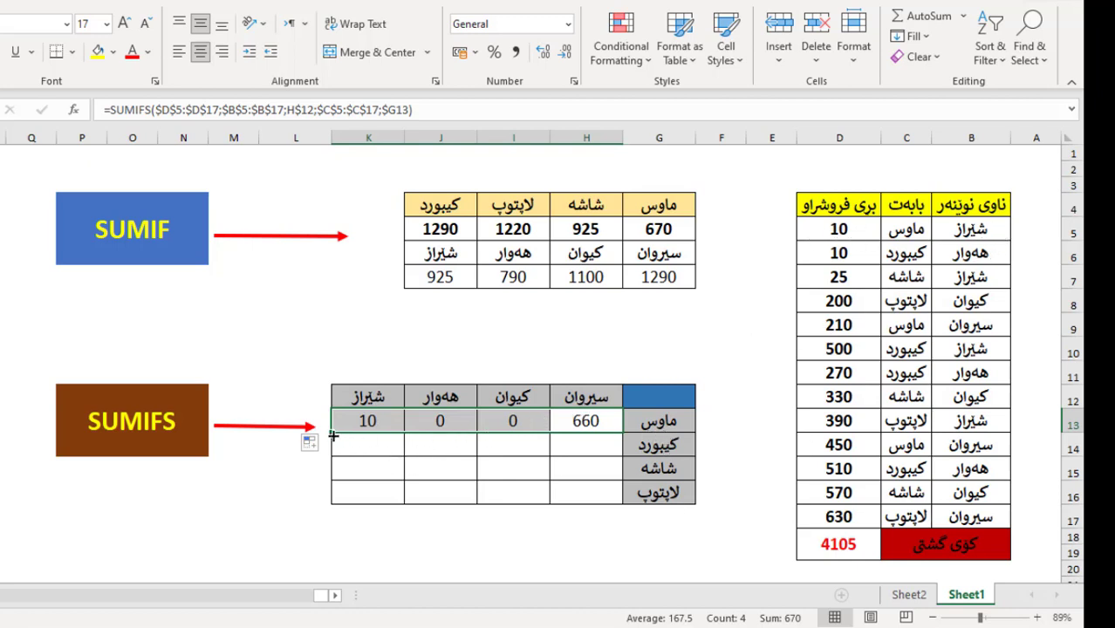
pyautogui.moveTo(332, 433); pyautogui.dragTo(363, 499)
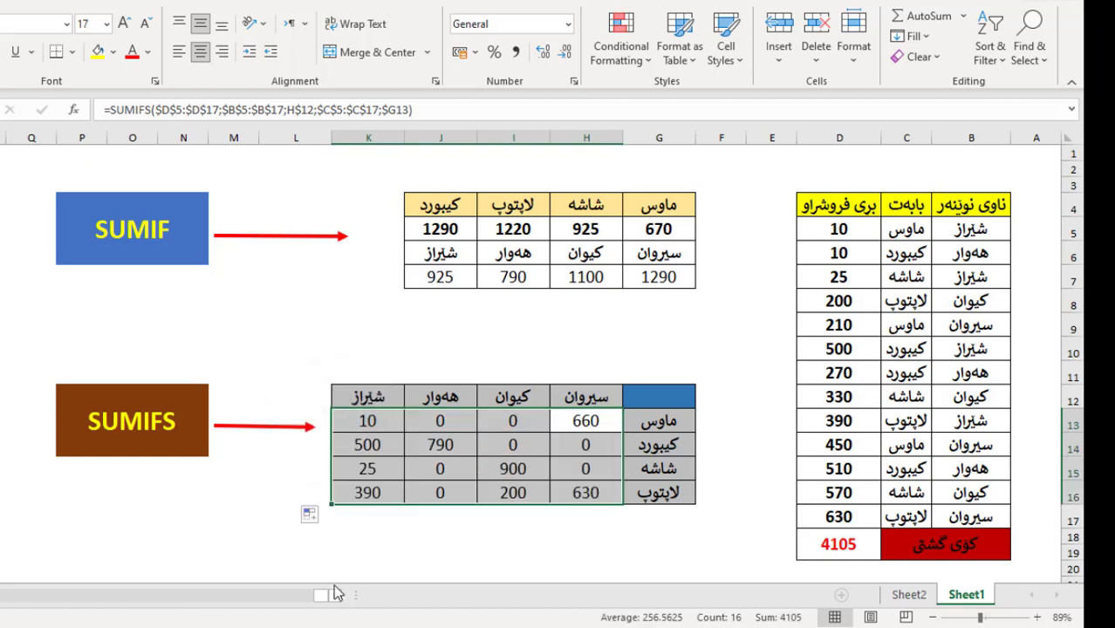
# Step: Review the first representative's SUMIFS results in column H, comparing the laptop result in H16 with the sold quantity in D17
pyautogui.click(571, 445)
pyautogui.click(591, 396)
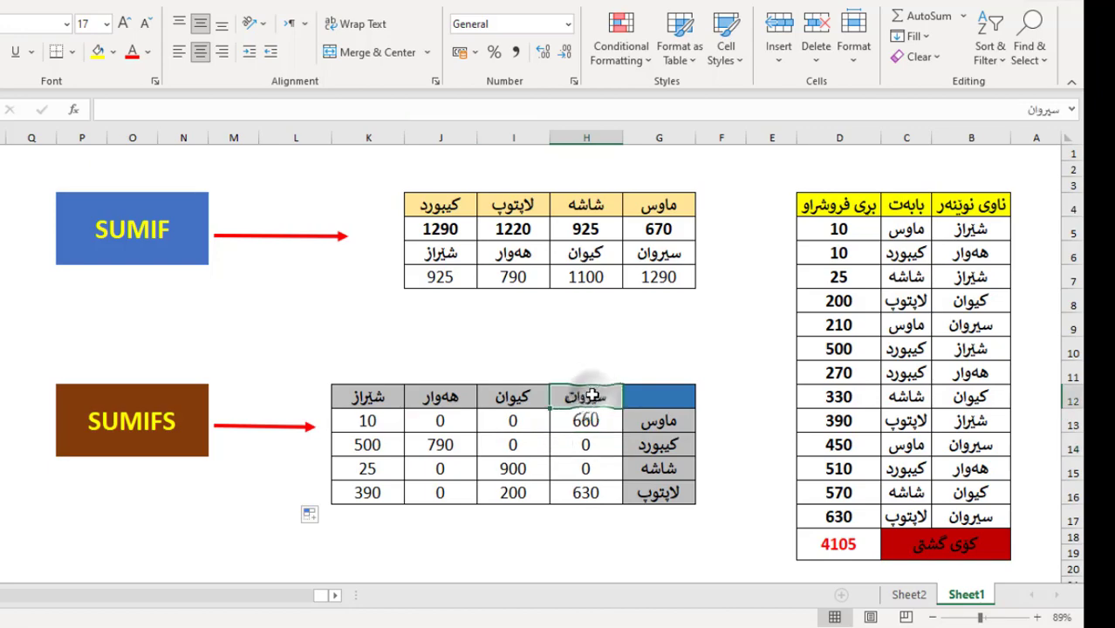
pyautogui.click(608, 422)
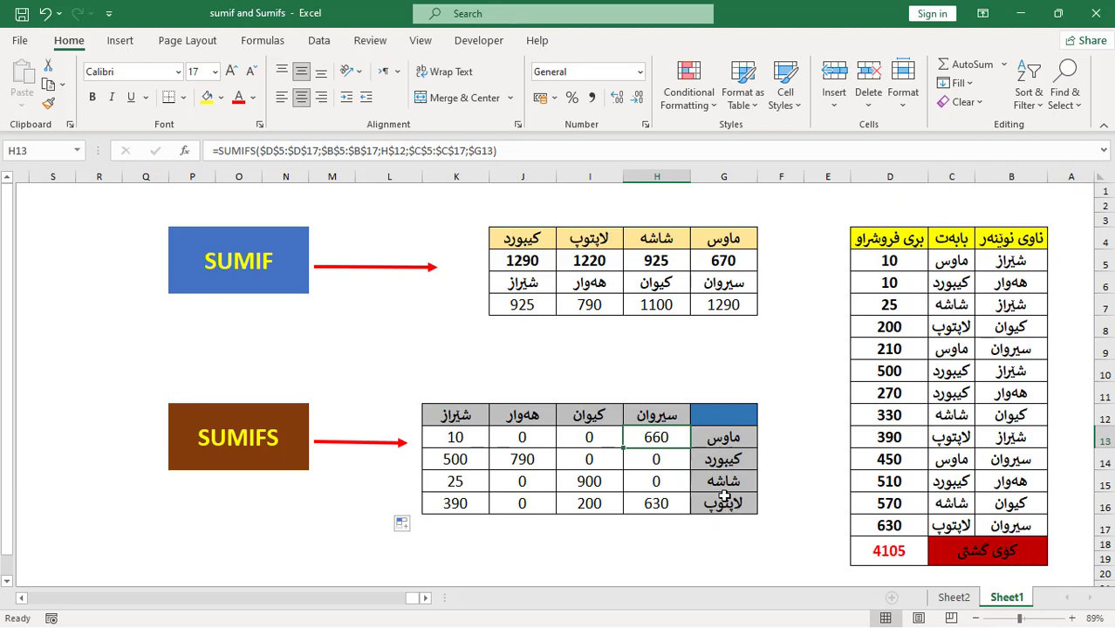
pyautogui.click(895, 526)
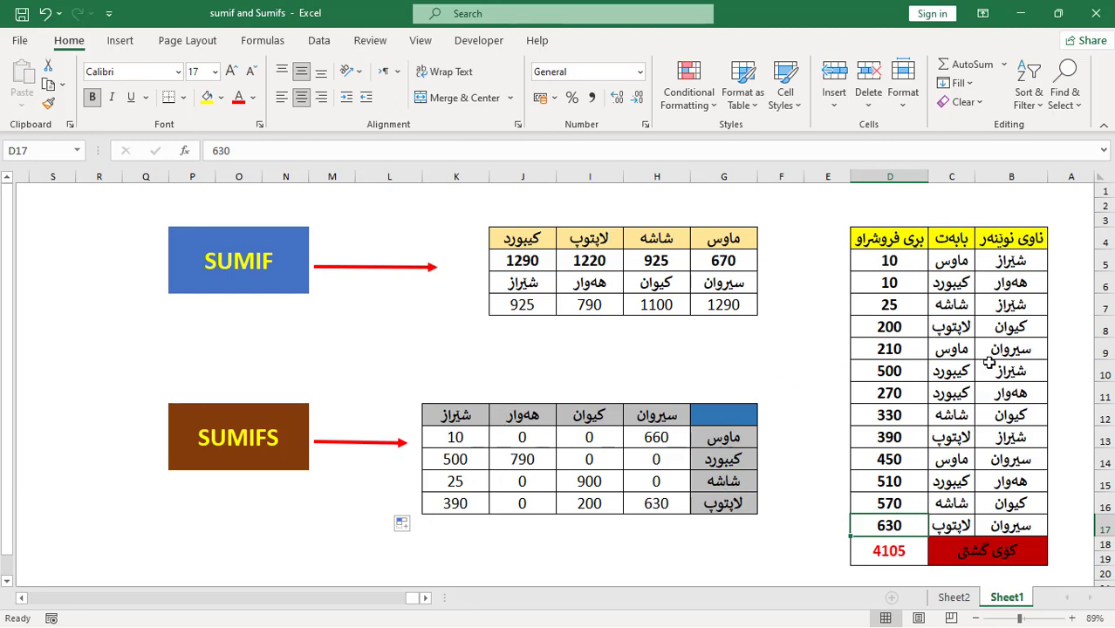
# Step: Check the keyboard result in J14 against the sum of the sold quantities in D6, D11 and D15, and inspect K14's formula
pyautogui.click(914, 285)
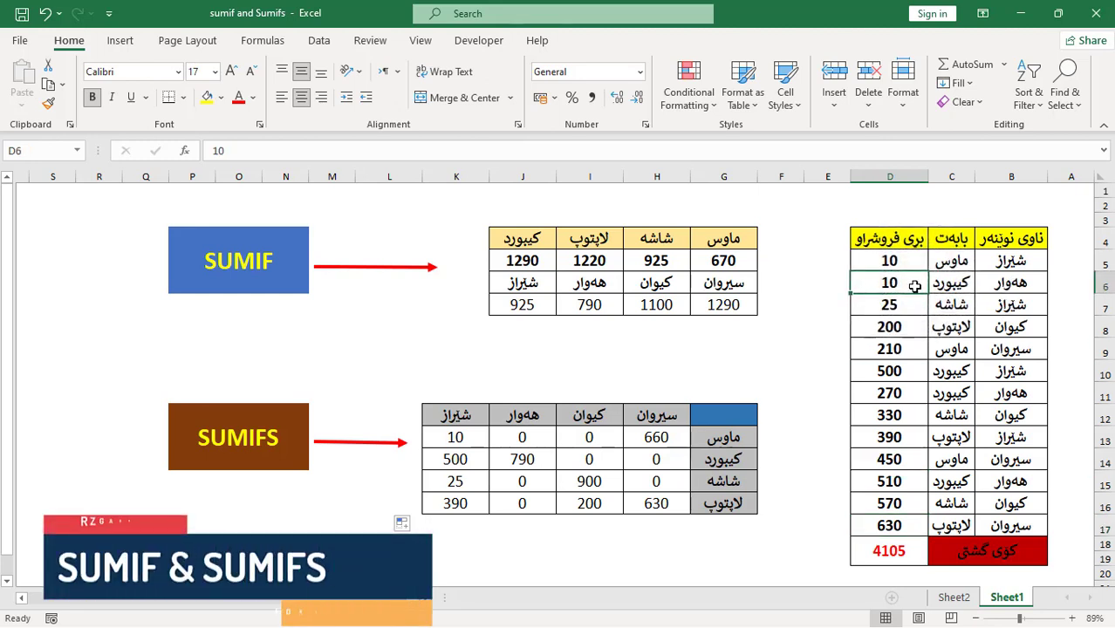
pyautogui.keyDown('ctrl'); pyautogui.click(909, 392); pyautogui.keyUp('ctrl')
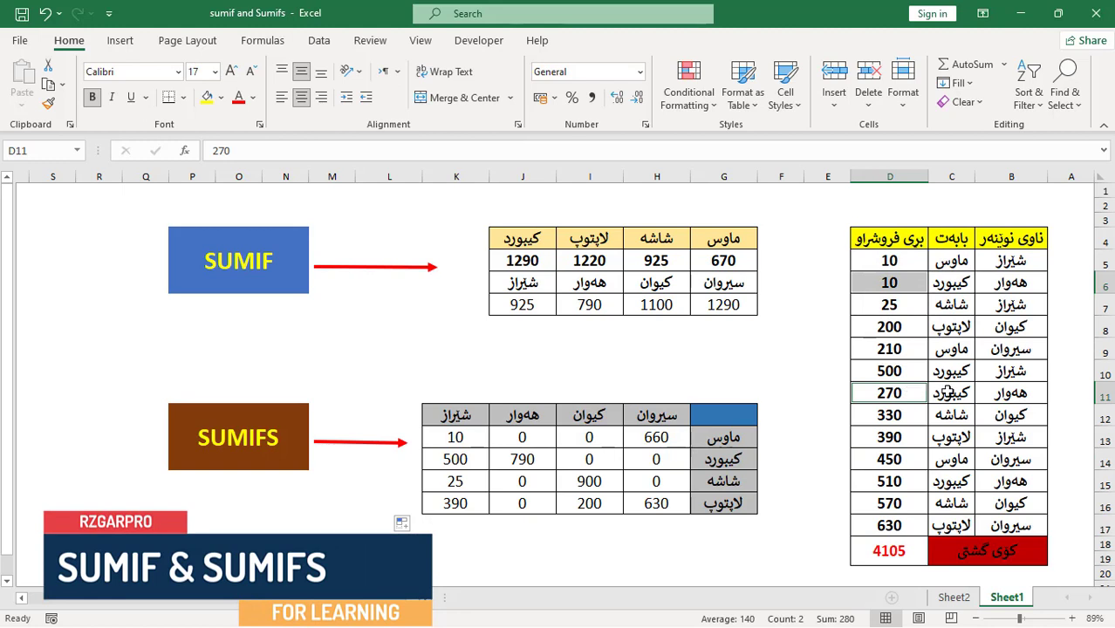
pyautogui.keyDown('ctrl'); pyautogui.click(898, 481); pyautogui.keyUp('ctrl')
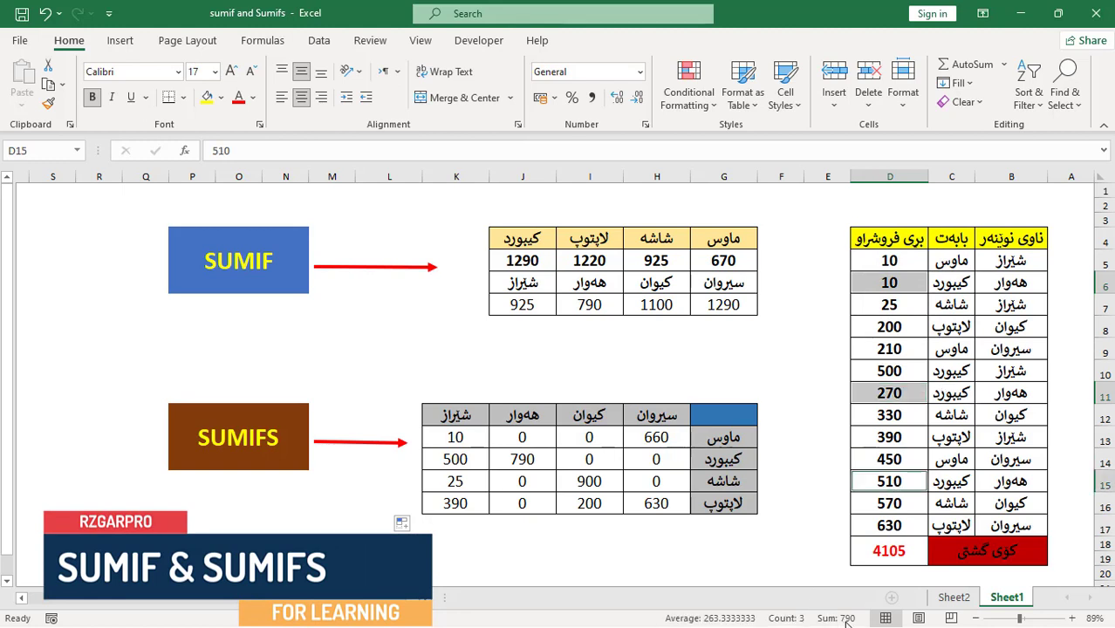
pyautogui.click(460, 460)
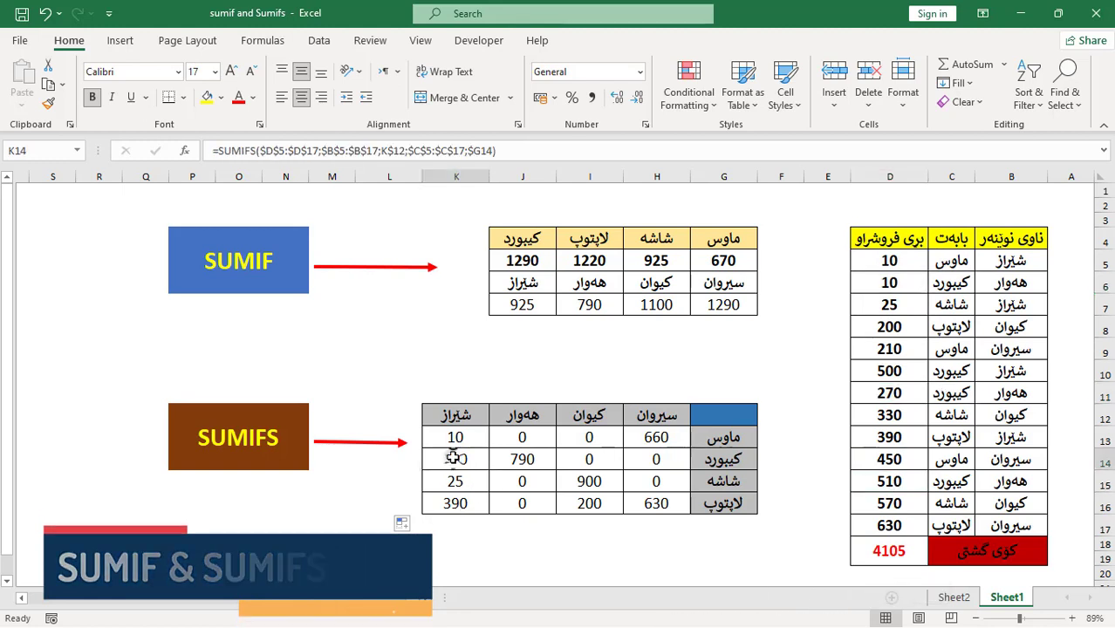